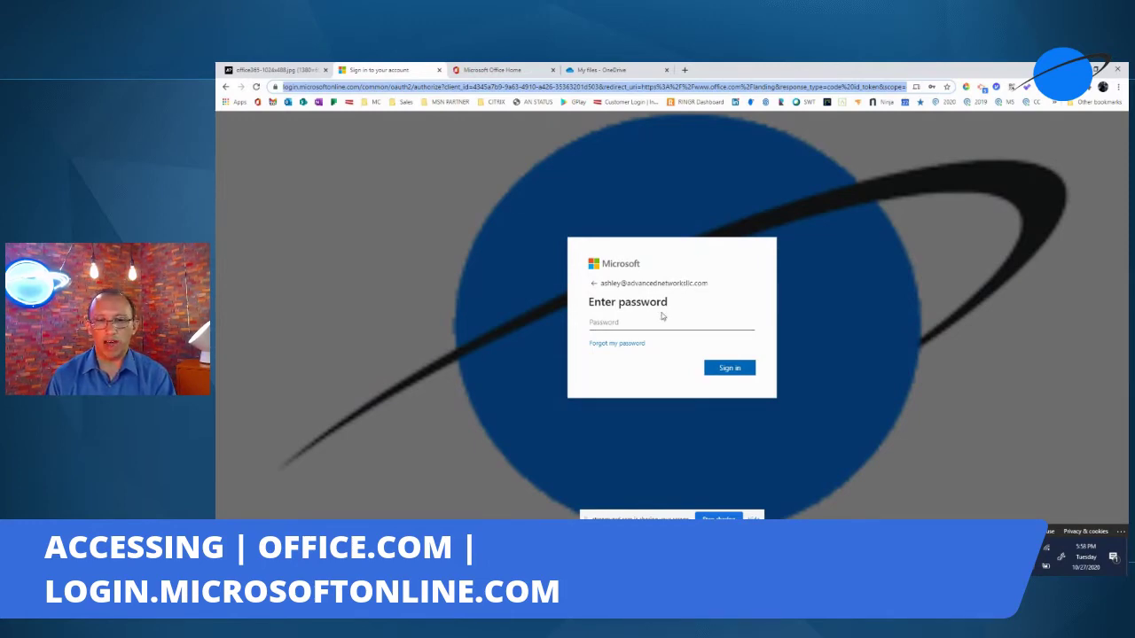
# - Switch to the Microsoft Office Home tab listing recent files, OneDrive folders and SharePoint sites
pyautogui.click(504, 71)
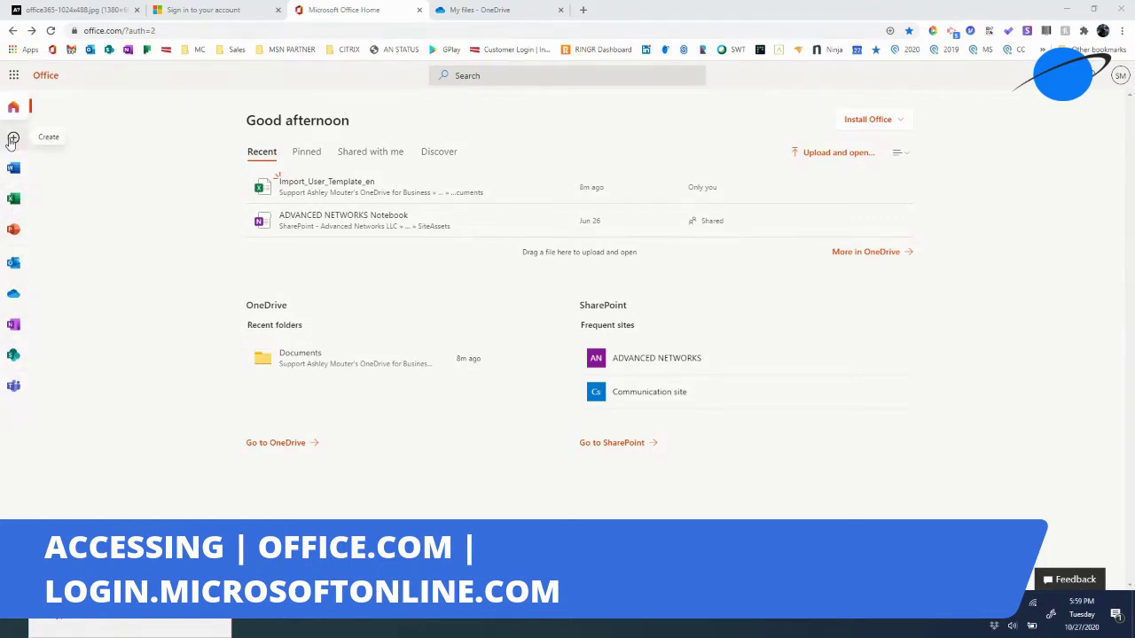
# - Open the full All apps list from the app launcher and scroll down to Sway
pyautogui.click(14, 77)
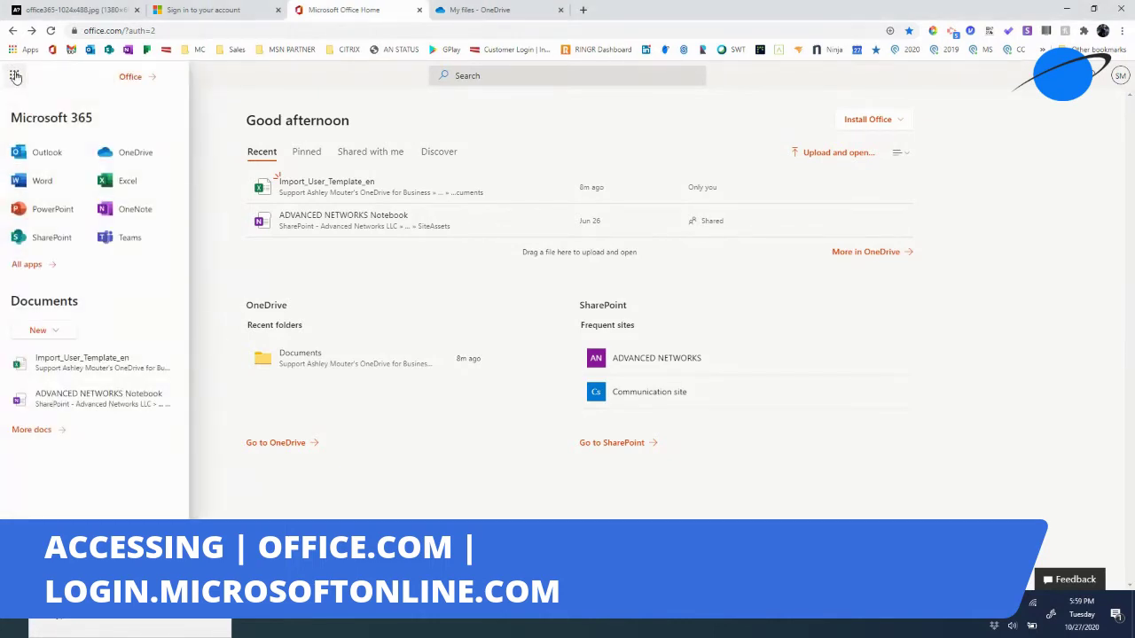
pyautogui.click(27, 264)
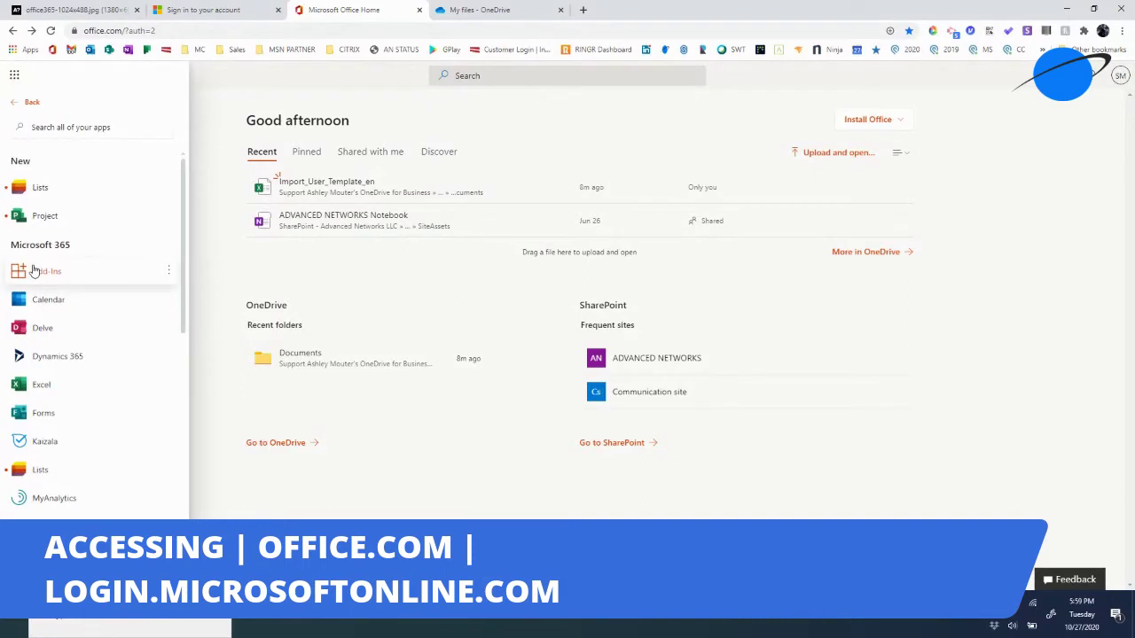
pyautogui.scroll(-6, 99, 278)
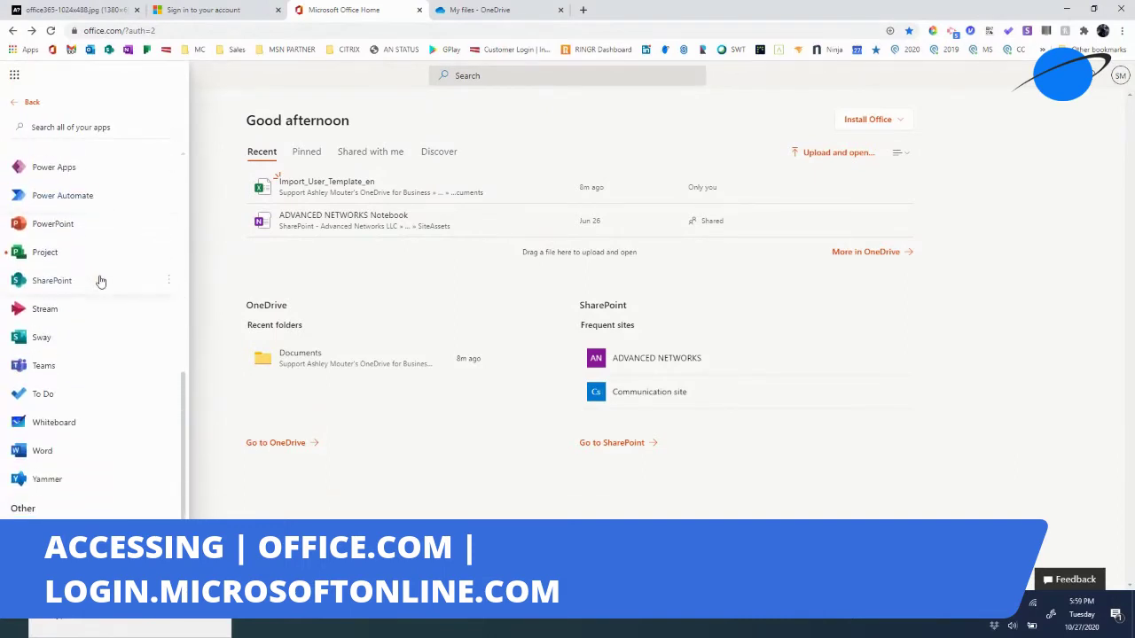
pyautogui.scroll(5, 100, 281)
pyautogui.scroll(-5, 100, 281)
pyautogui.scroll(5, 89, 330)
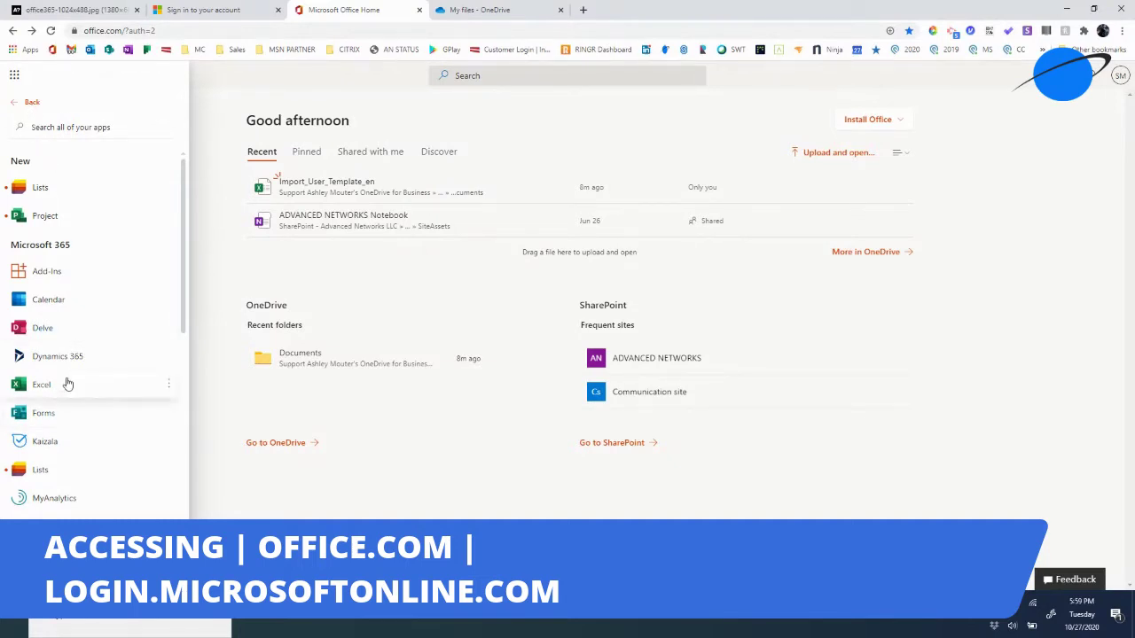
pyautogui.scroll(-5, 106, 395)
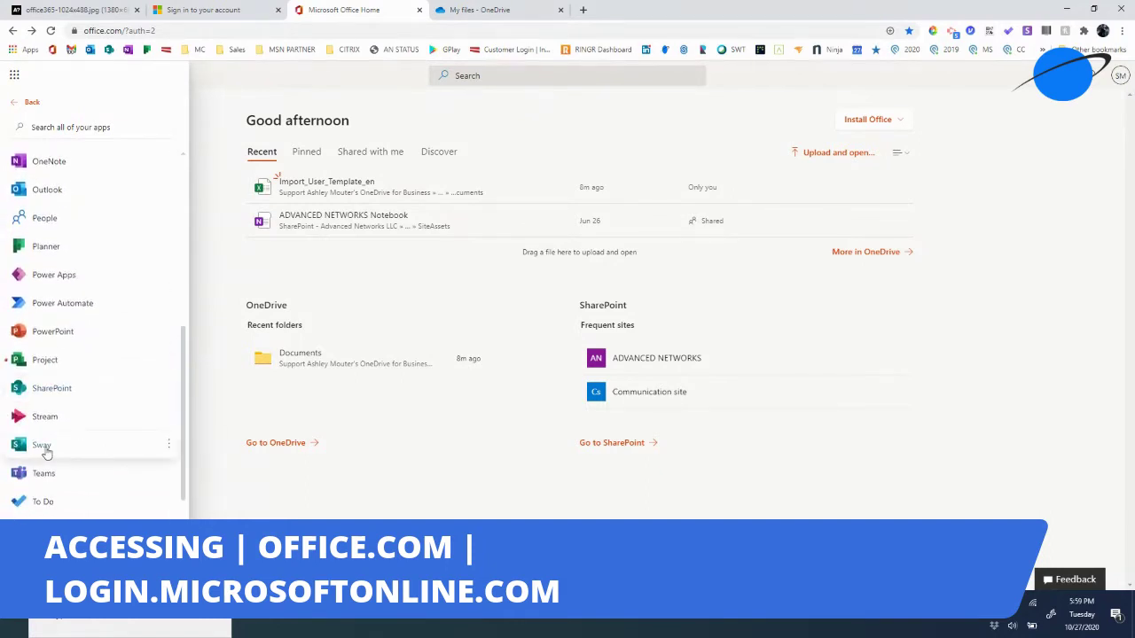
# - Pin Sway to the app launcher and close the apps panel
pyautogui.click(168, 445)
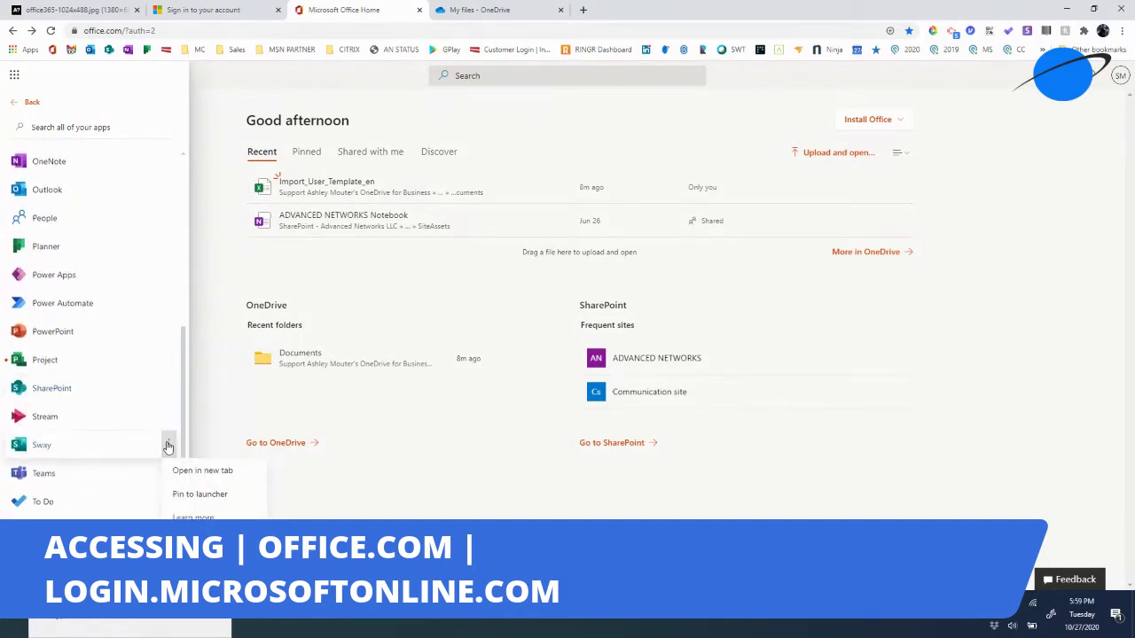
pyautogui.click(221, 496)
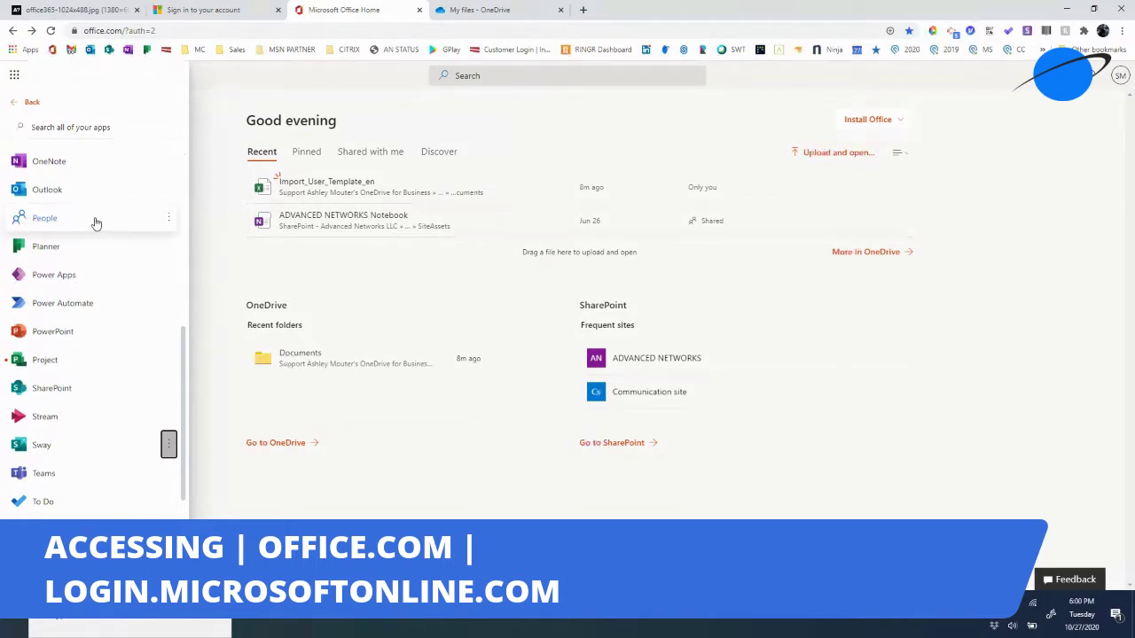
pyautogui.click(15, 77)
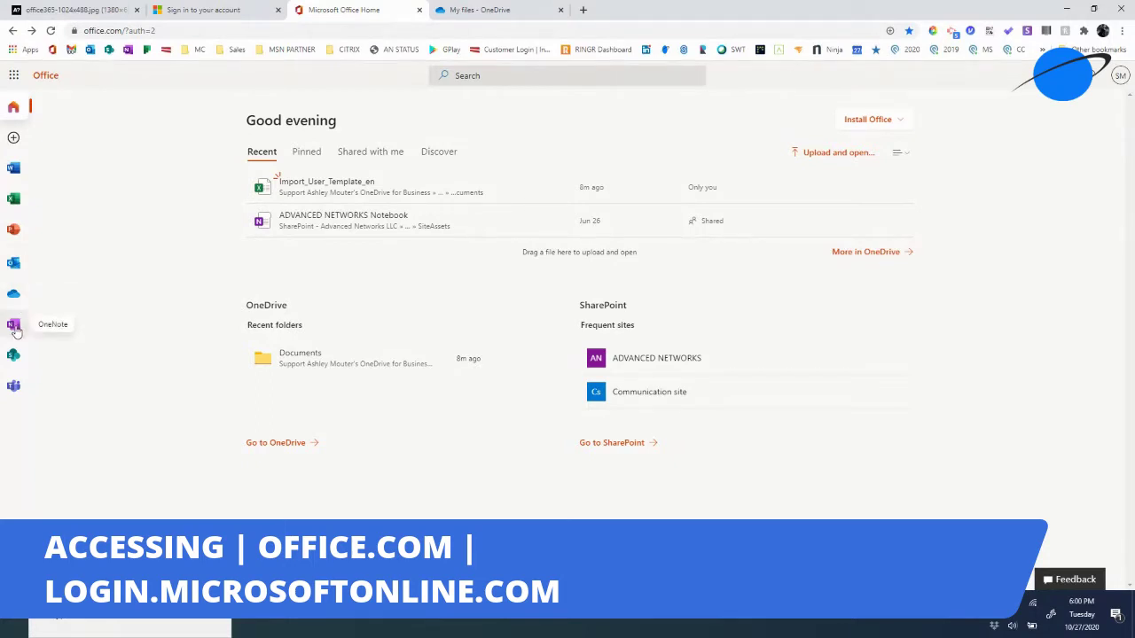
pyautogui.click(15, 328)
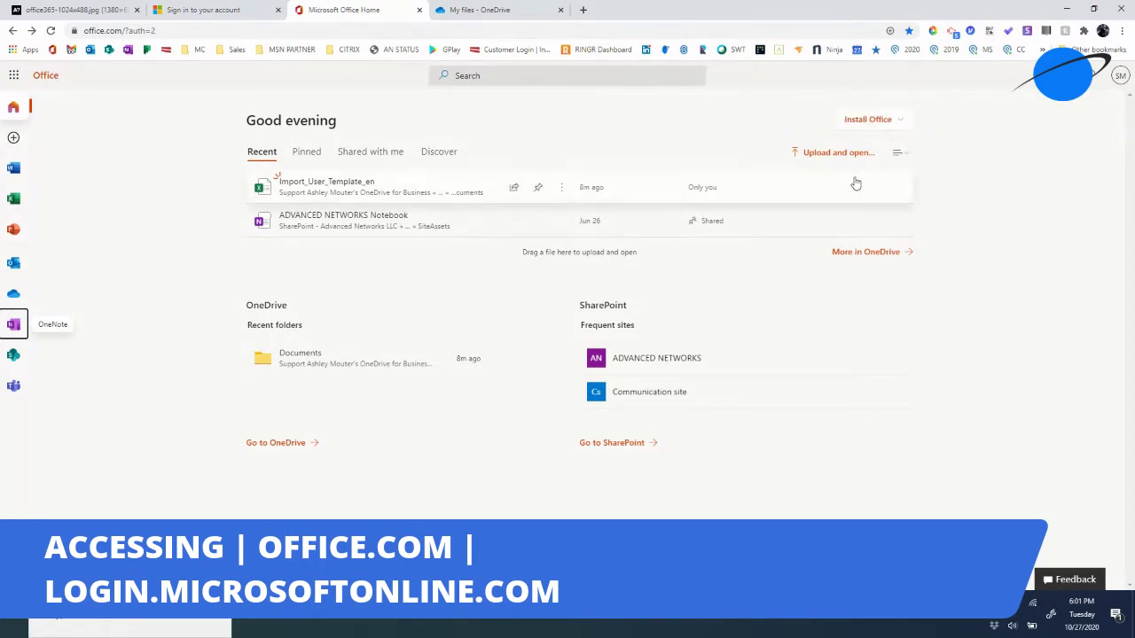
# - Open the Word start page from the Word icon in the left app rail
pyautogui.click(13, 168)
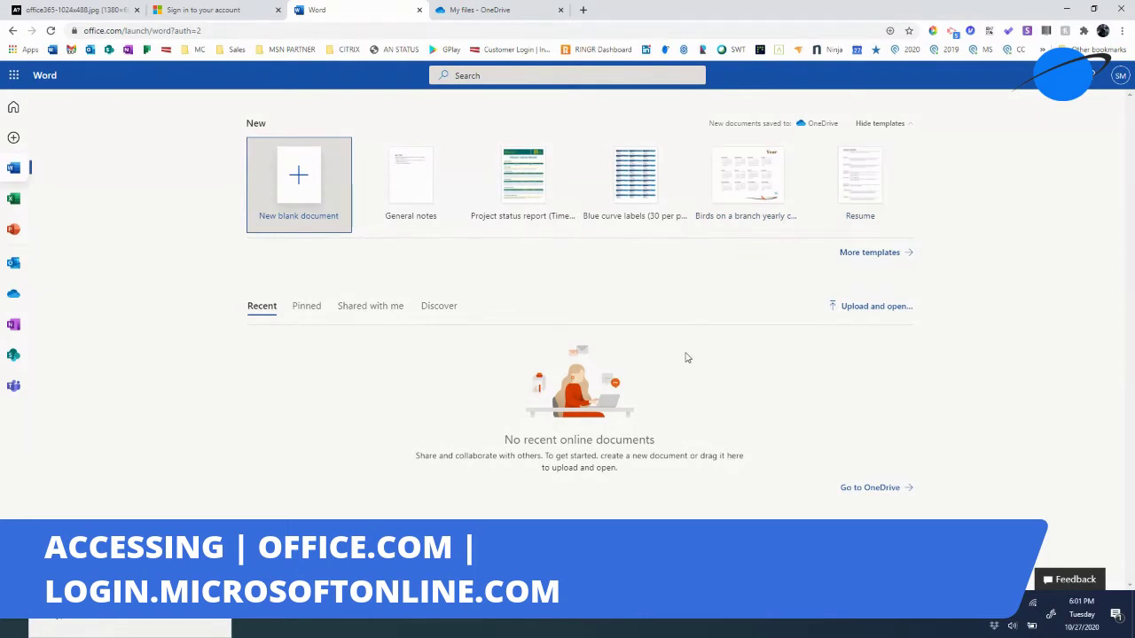
# - Open OneDrive in a new tab, then back on the Word tab create a new blank document
pyautogui.click(869, 488)
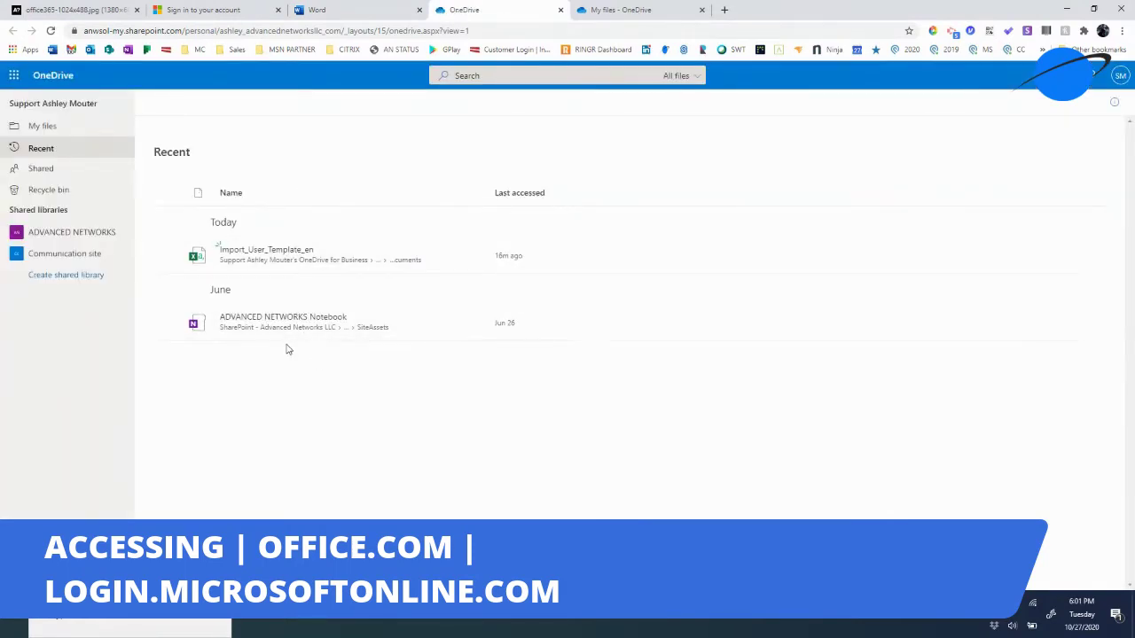
pyautogui.click(324, 12)
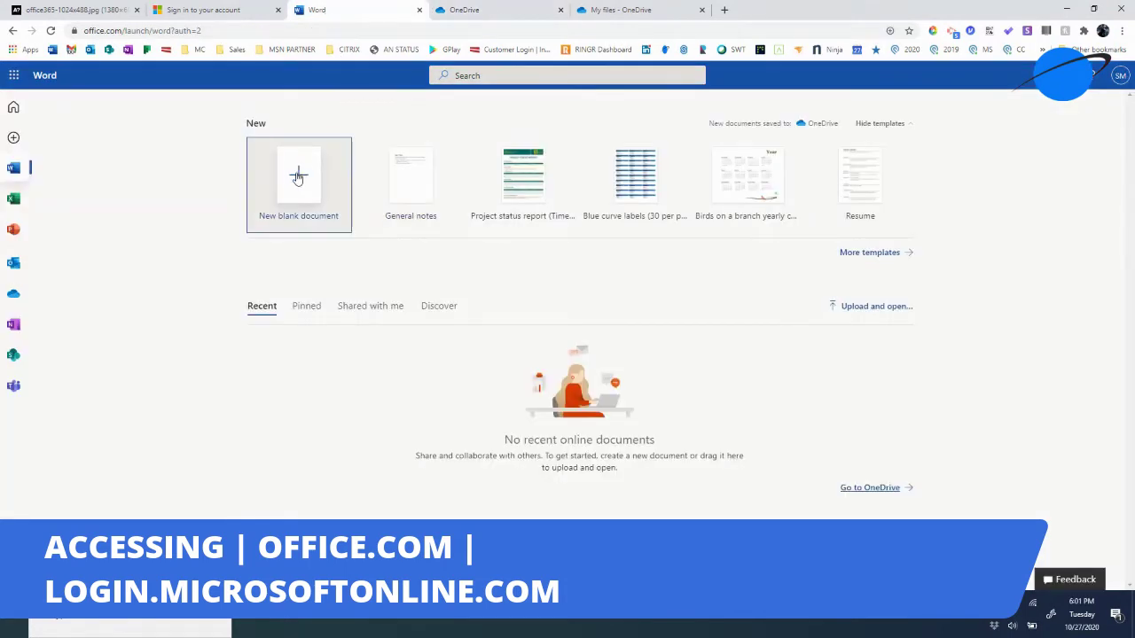
pyautogui.click(298, 177)
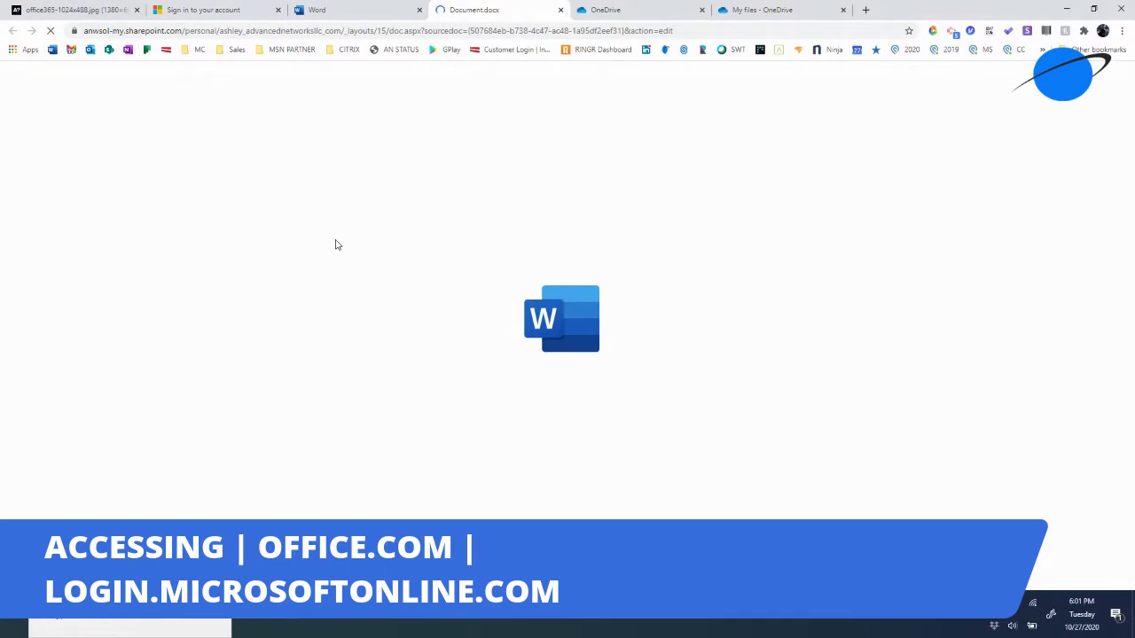
# - Type two lines of gibberish test text, the second being 'SADFSDF', then open the File page
pyautogui.write("KDF'SF")
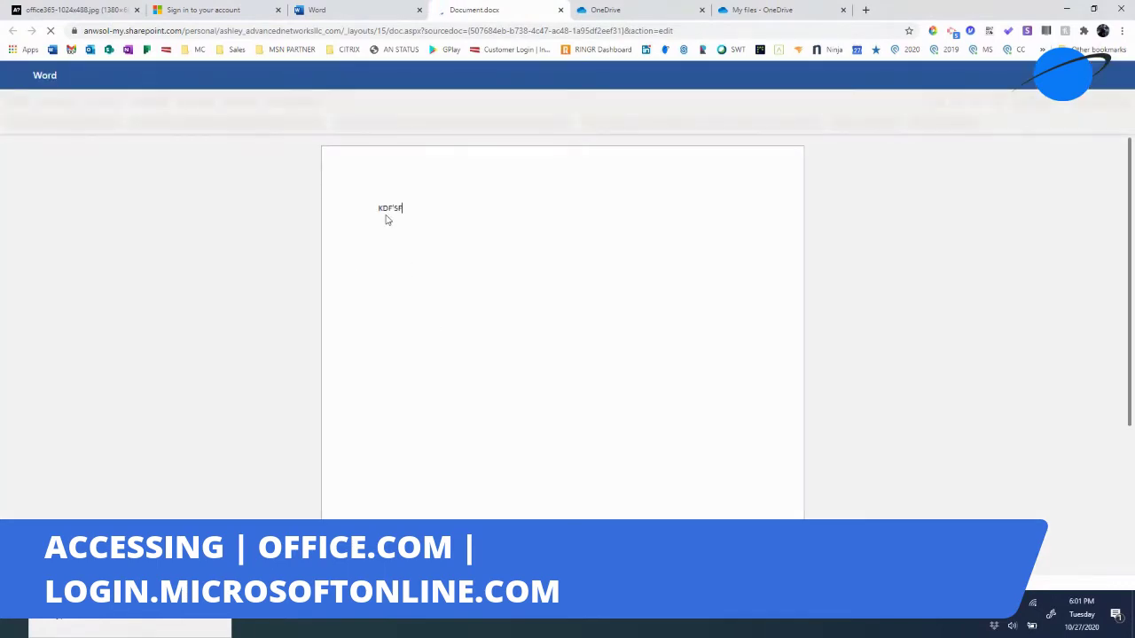
pyautogui.write('AJDFJADFASFJASDFSFASODJFAFDD')
pyautogui.press('Return')
pyautogui.press('Return')
pyautogui.press('Return')
pyautogui.press('Return')
pyautogui.write('SADFSDF')
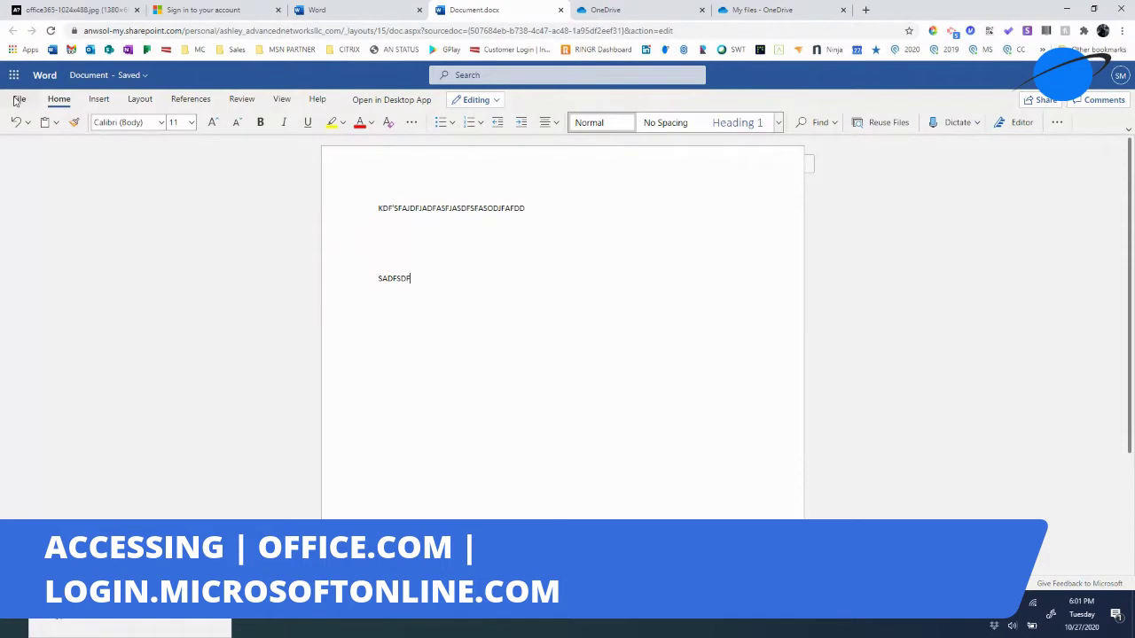
pyautogui.click(17, 100)
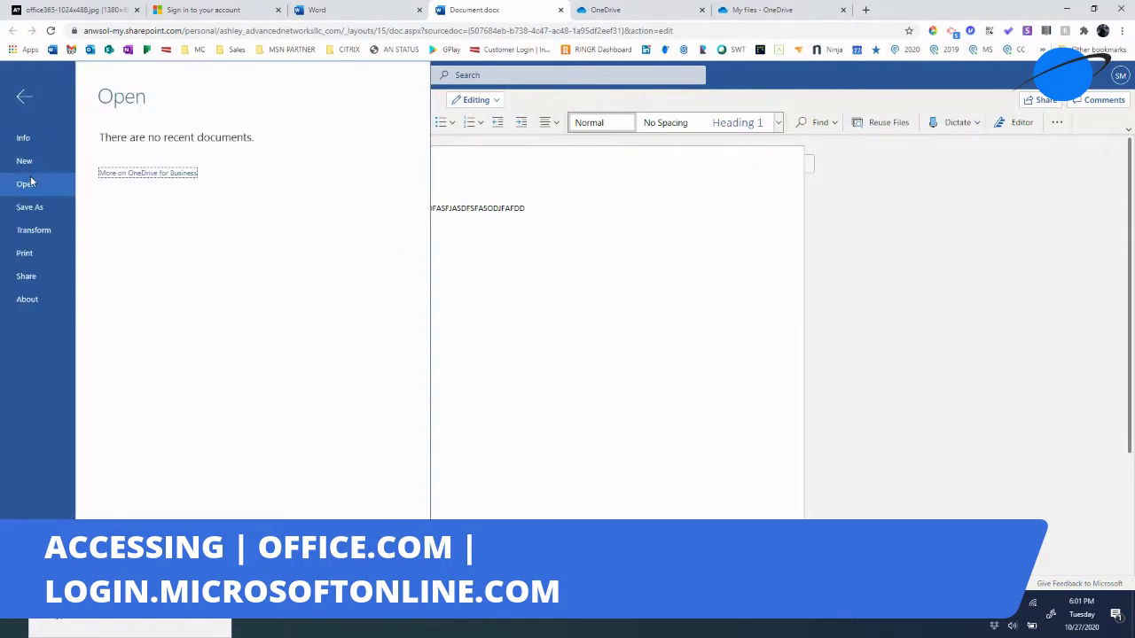
pyautogui.click(30, 209)
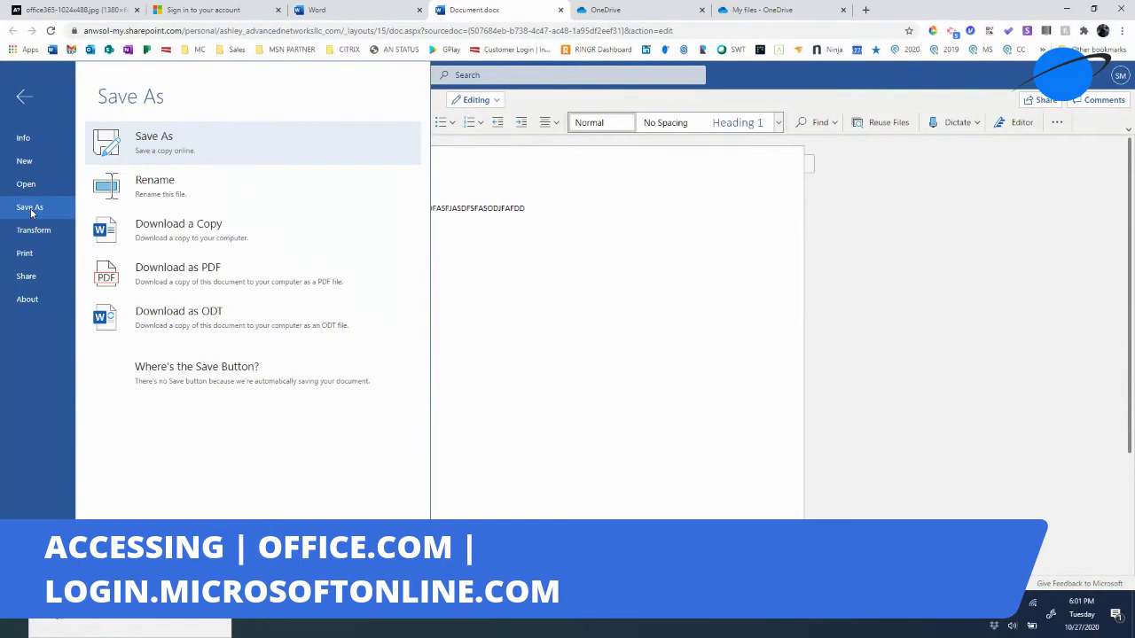
pyautogui.click(165, 147)
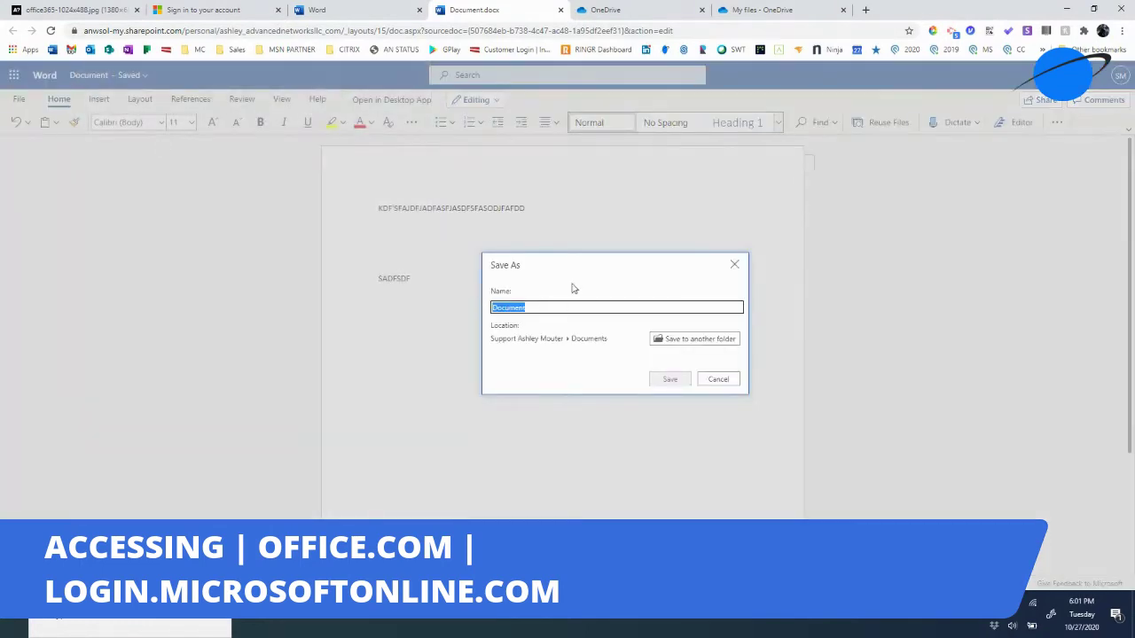
pyautogui.write('TEST')
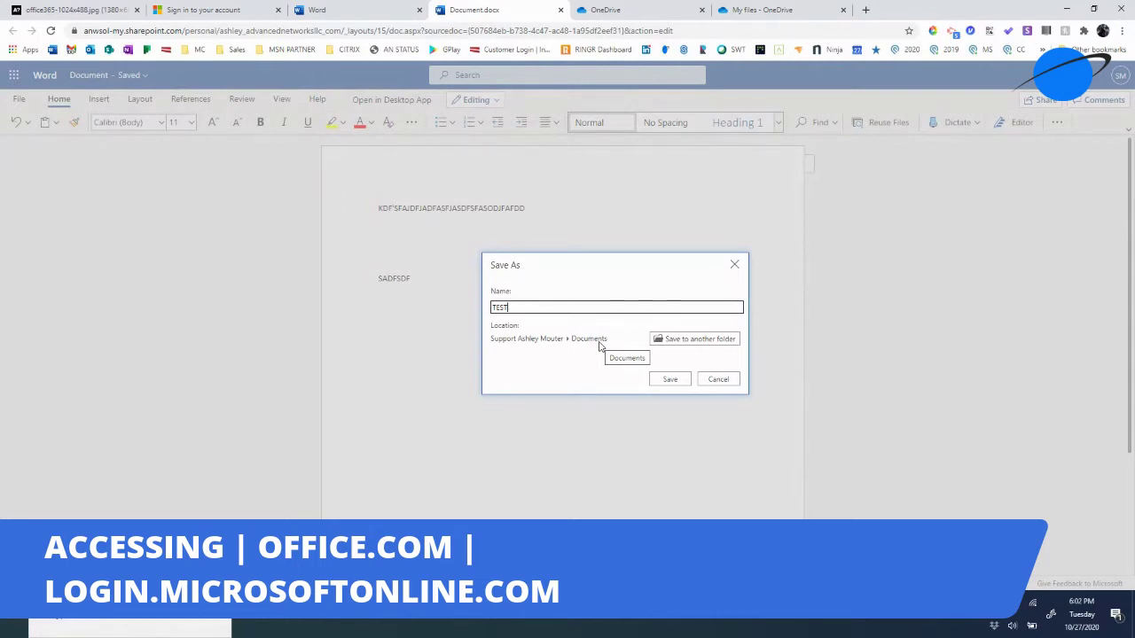
pyautogui.click(675, 340)
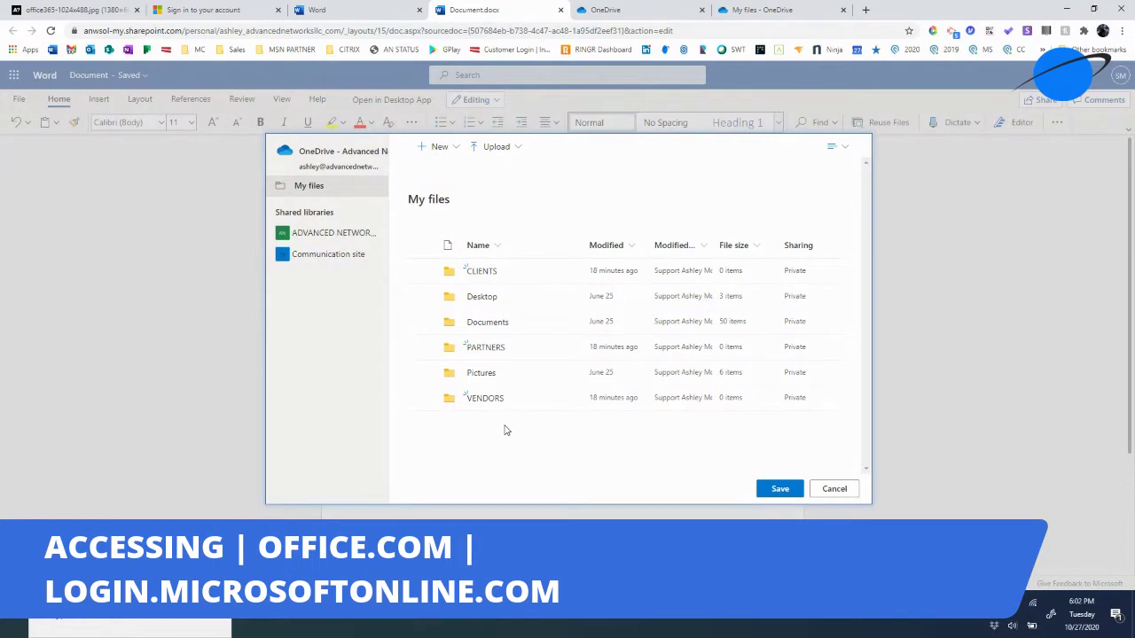
pyautogui.click(328, 241)
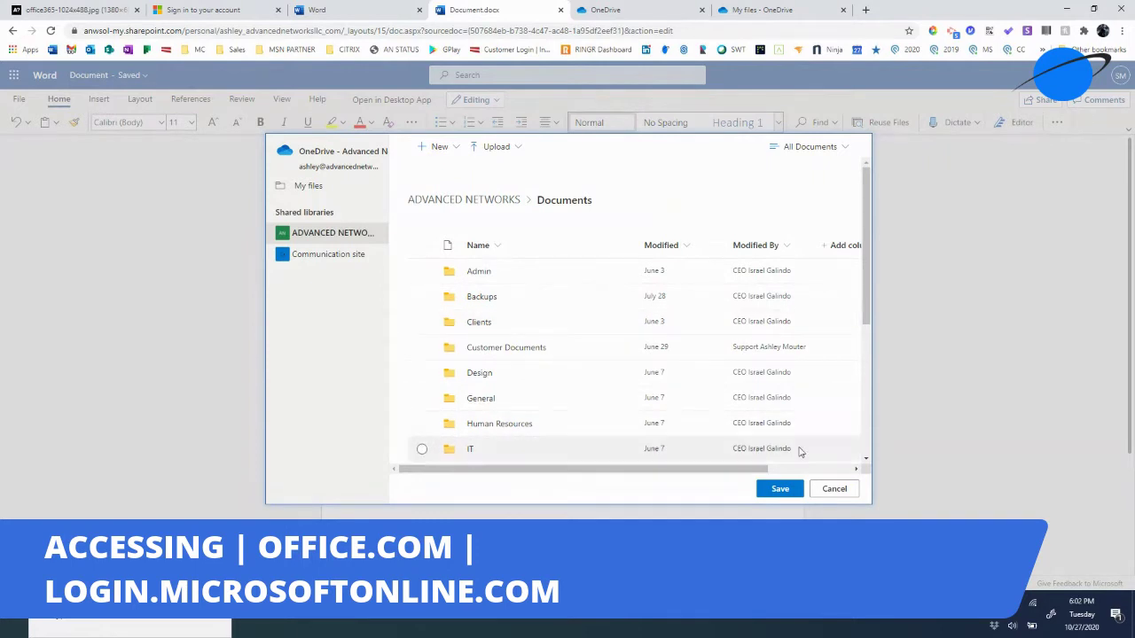
pyautogui.click(833, 489)
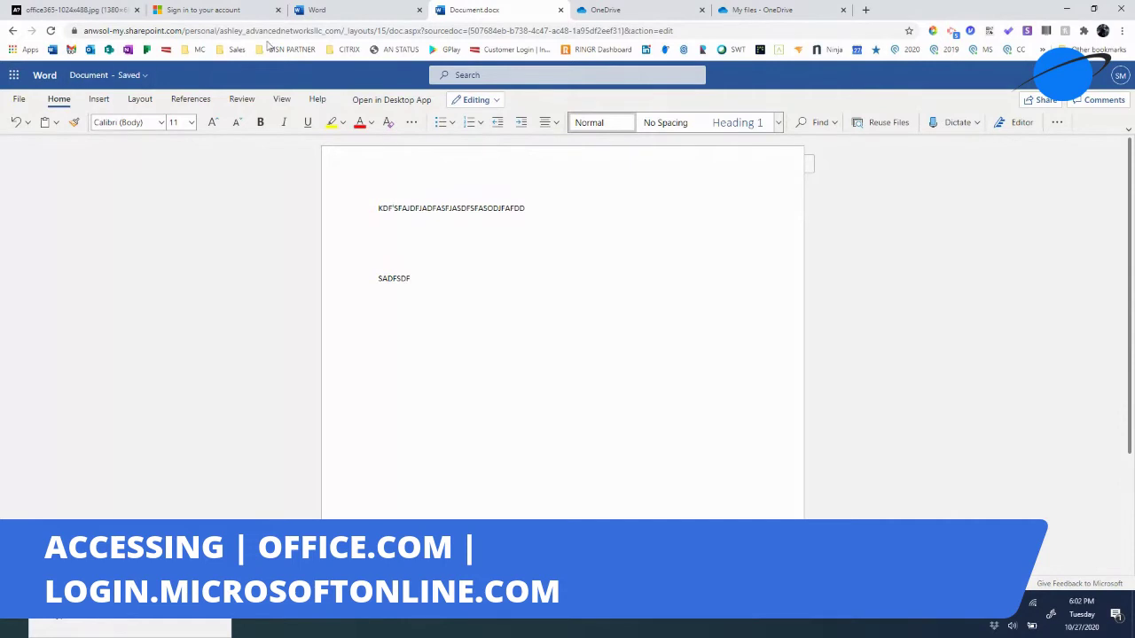
# - Switch between the browser tabs and reload office.com home via the Word bookmark
pyautogui.click(250, 17)
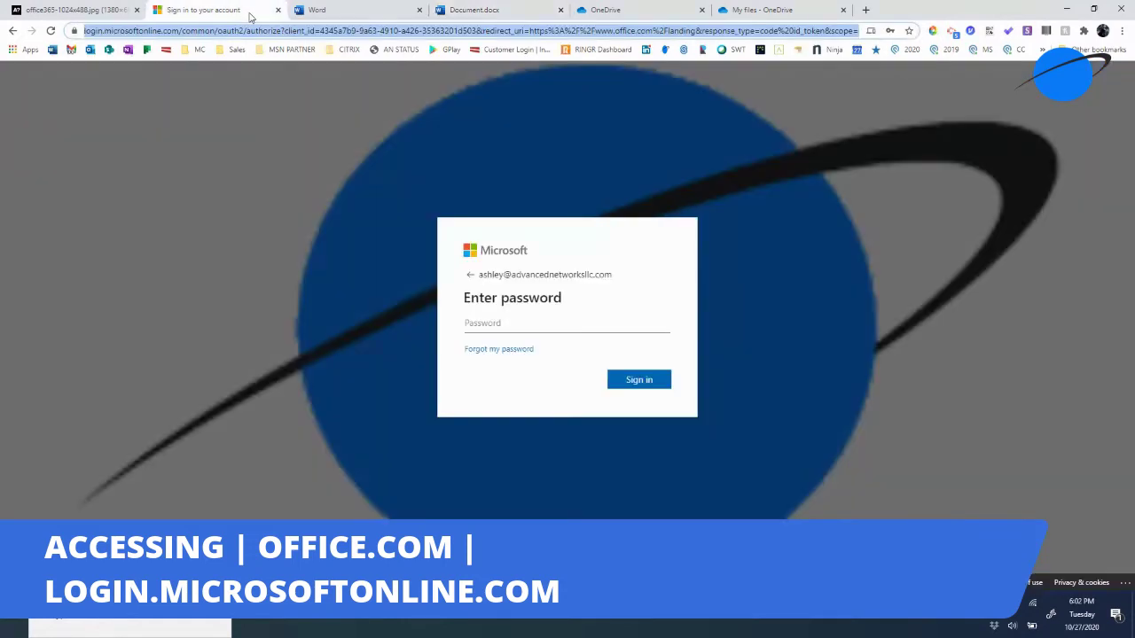
pyautogui.click(350, 15)
pyautogui.click(50, 51)
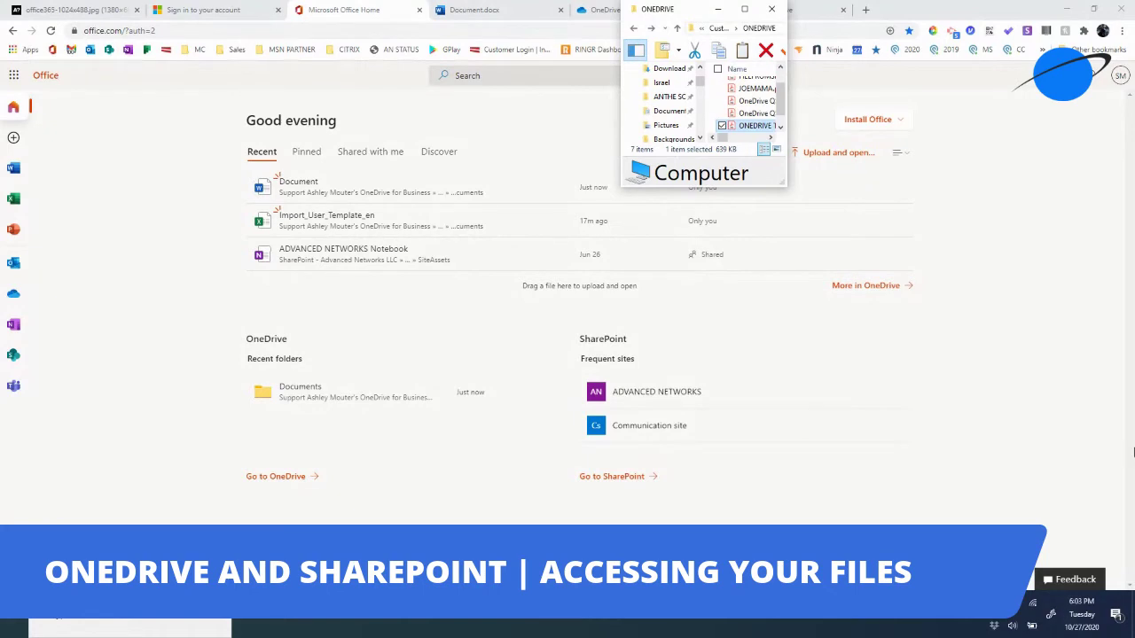
# - Enlarge the local ONEDRIVE folder window and scroll through its files
pyautogui.moveTo(785, 186); pyautogui.dragTo(1077, 523)
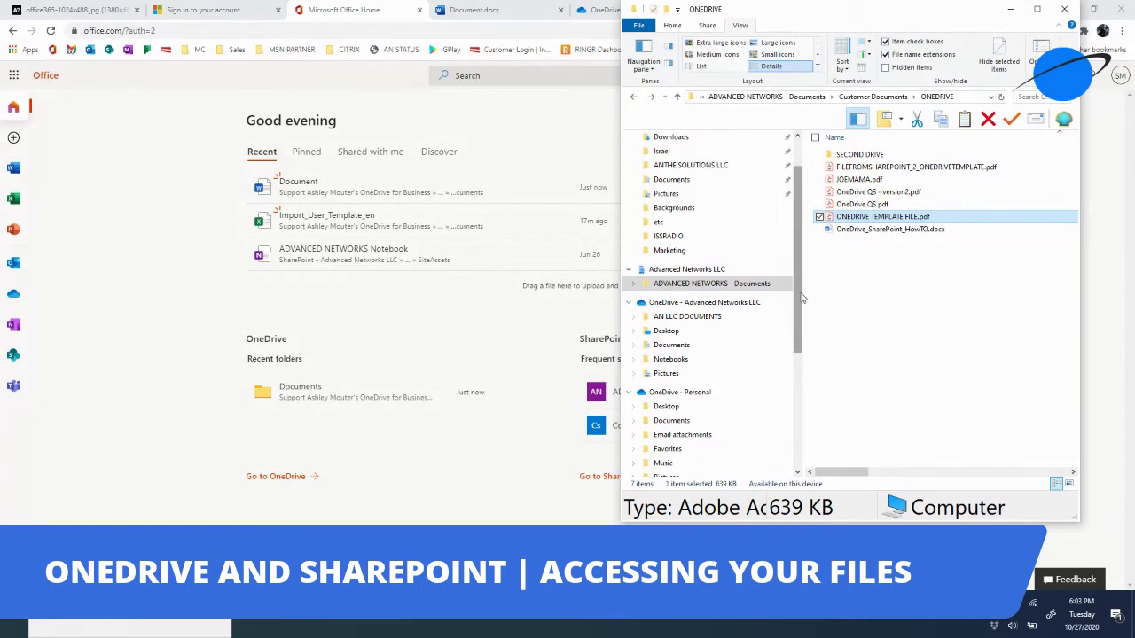
pyautogui.scroll(-1, 801, 298)
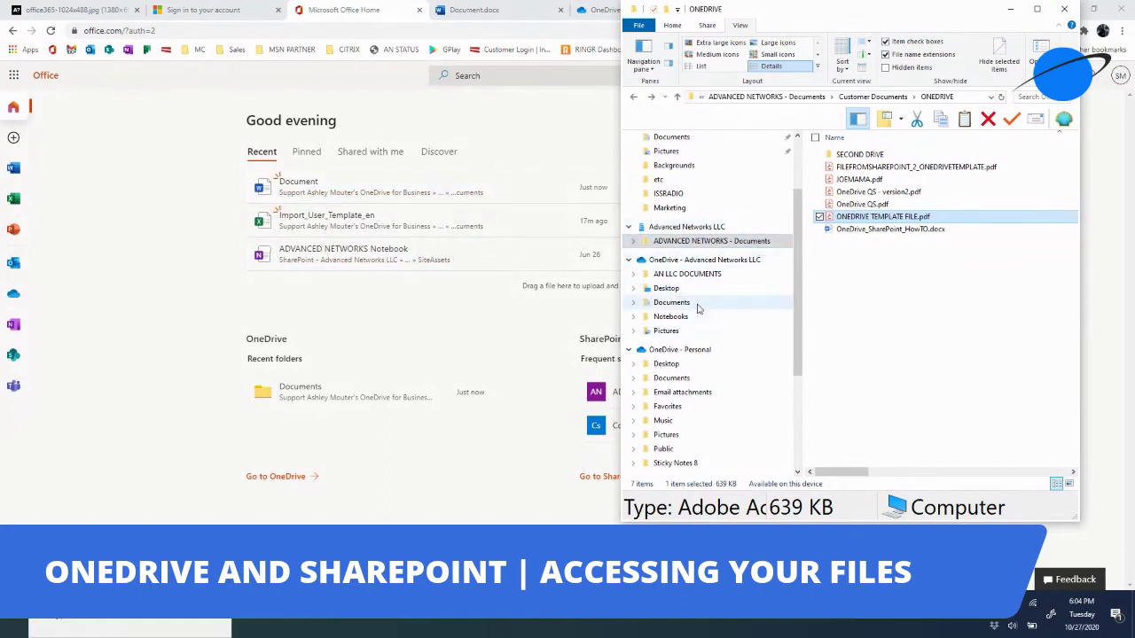
pyautogui.click(620, 614)
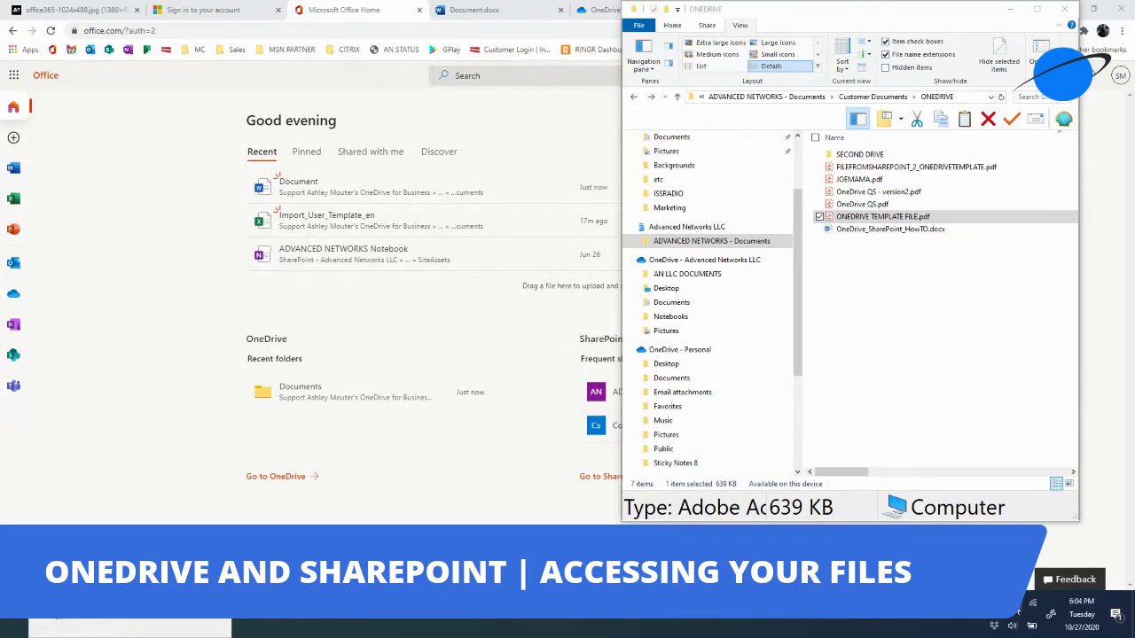
# - Open the synced OneDrive - Advanced Networks LLC folder, check sync status, and close both Explorer windows
pyautogui.doubleClick(1014, 606)
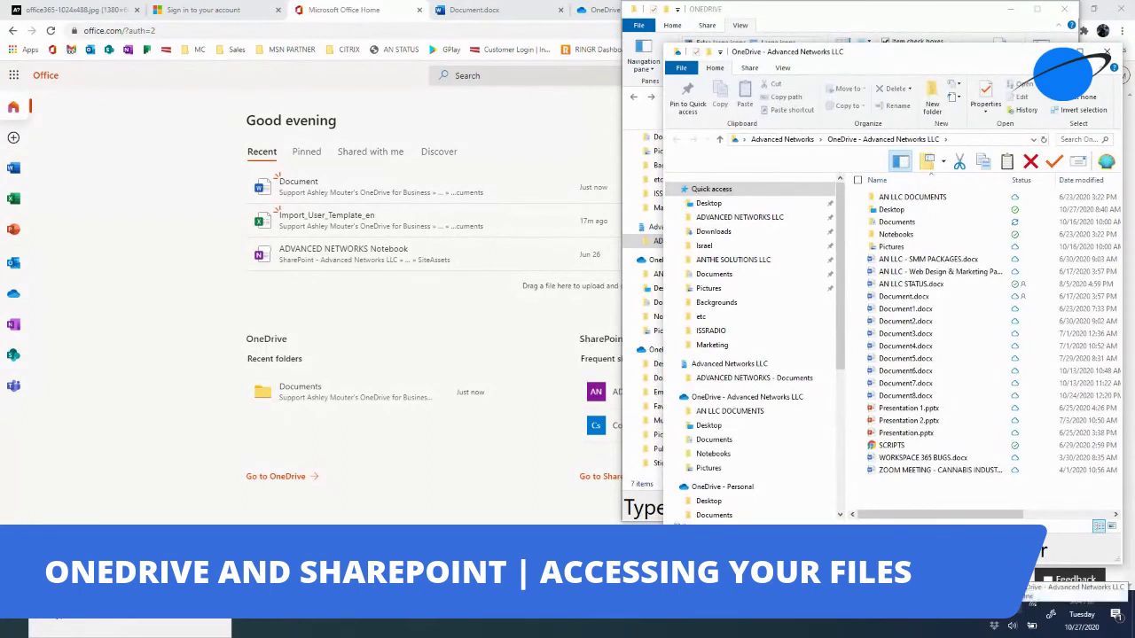
pyautogui.click(1014, 605)
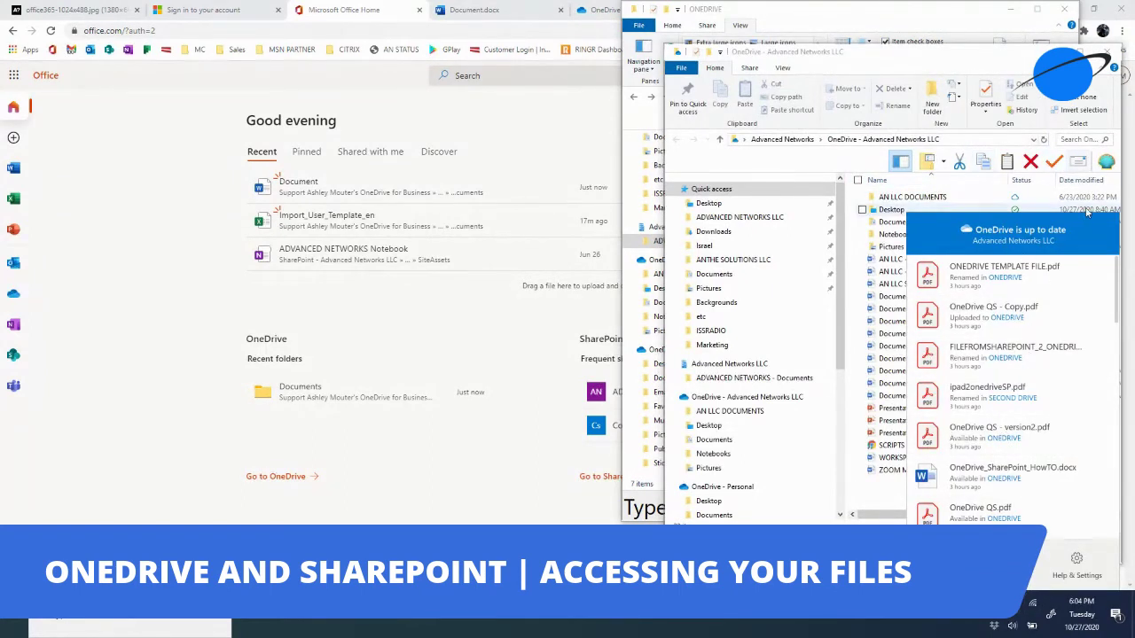
pyautogui.doubleClick(1014, 605)
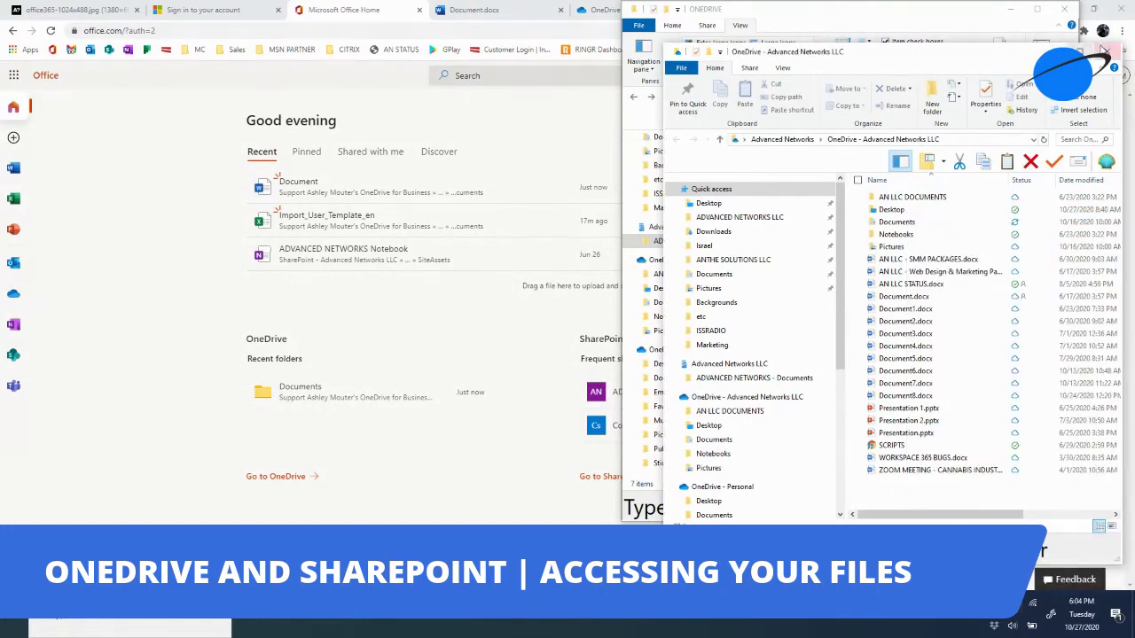
pyautogui.click(1105, 51)
pyautogui.click(1062, 11)
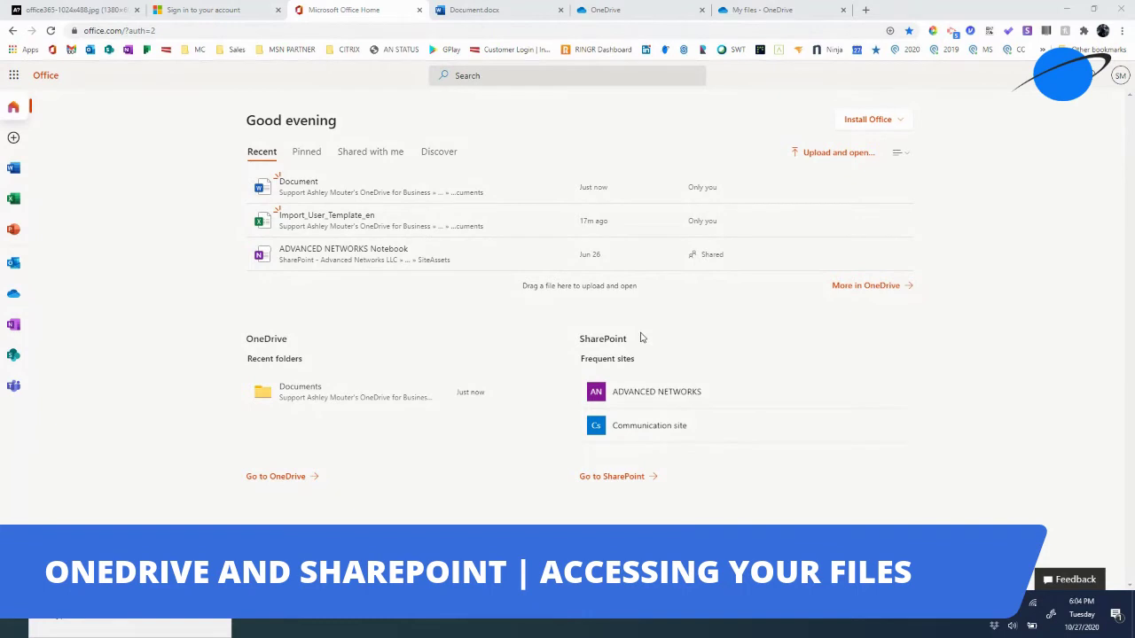
# - Open the ADVANCED NETWORKS site's Documents library, then switch back to the Office Home tab
pyautogui.click(685, 397)
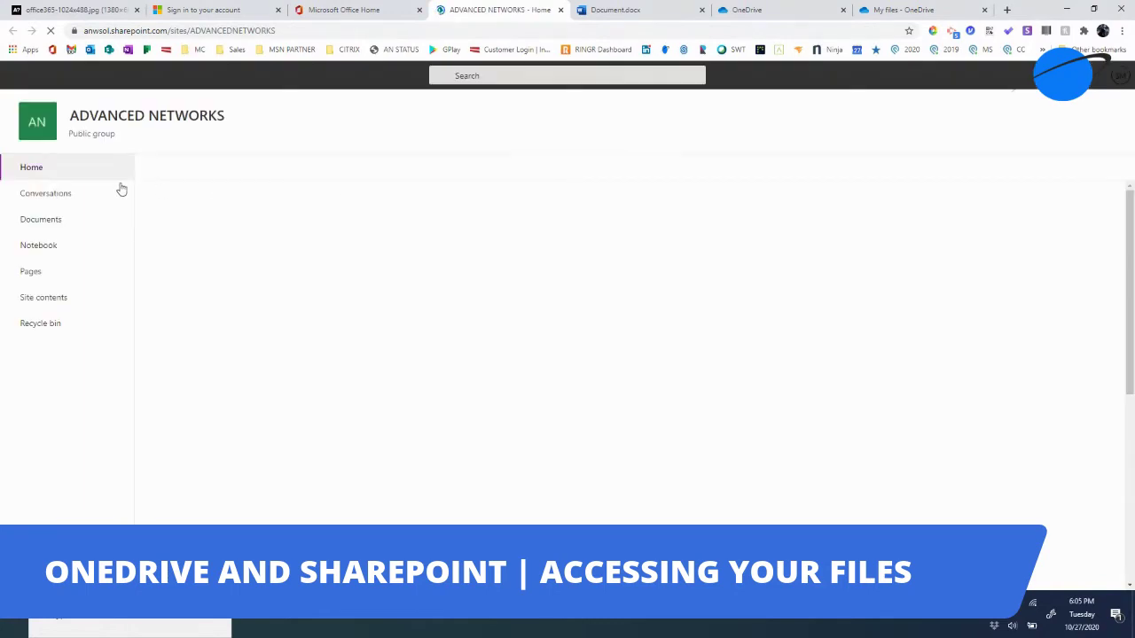
pyautogui.click(61, 221)
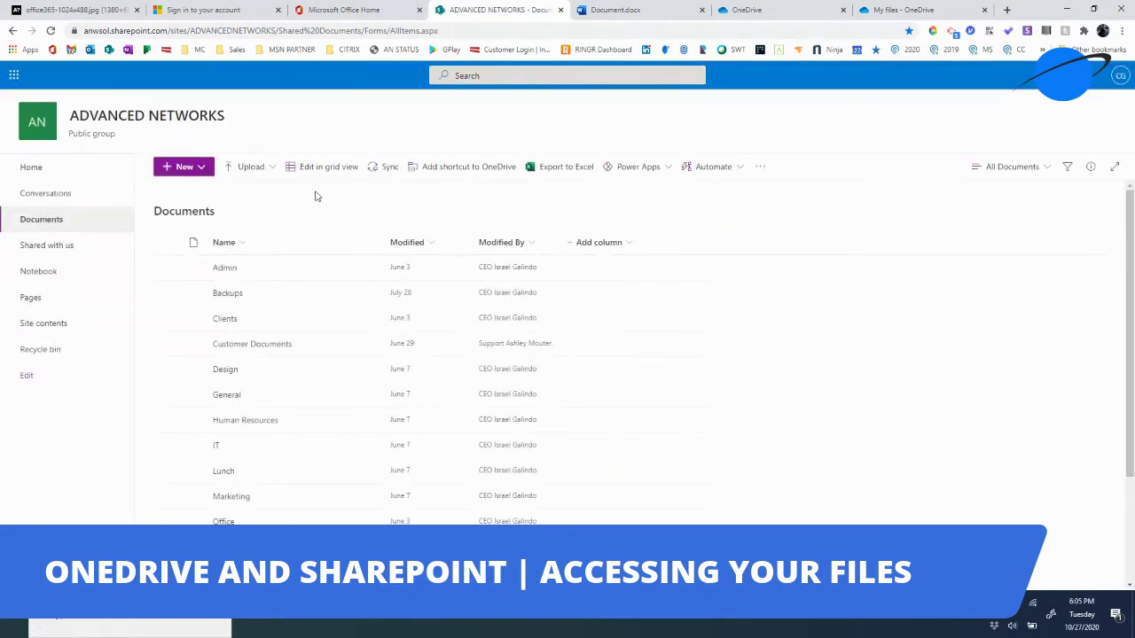
pyautogui.click(352, 11)
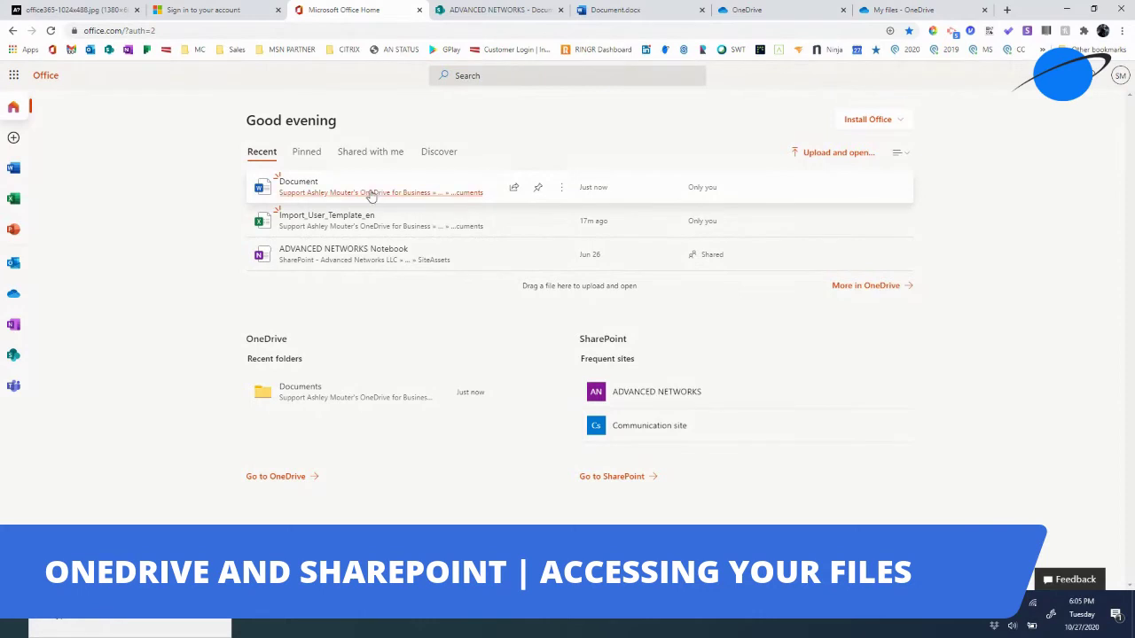
# - Open the Documents recent folder to show OneDrive My files with CLIENTS, PARTNERS and VENDORS folders
pyautogui.click(299, 399)
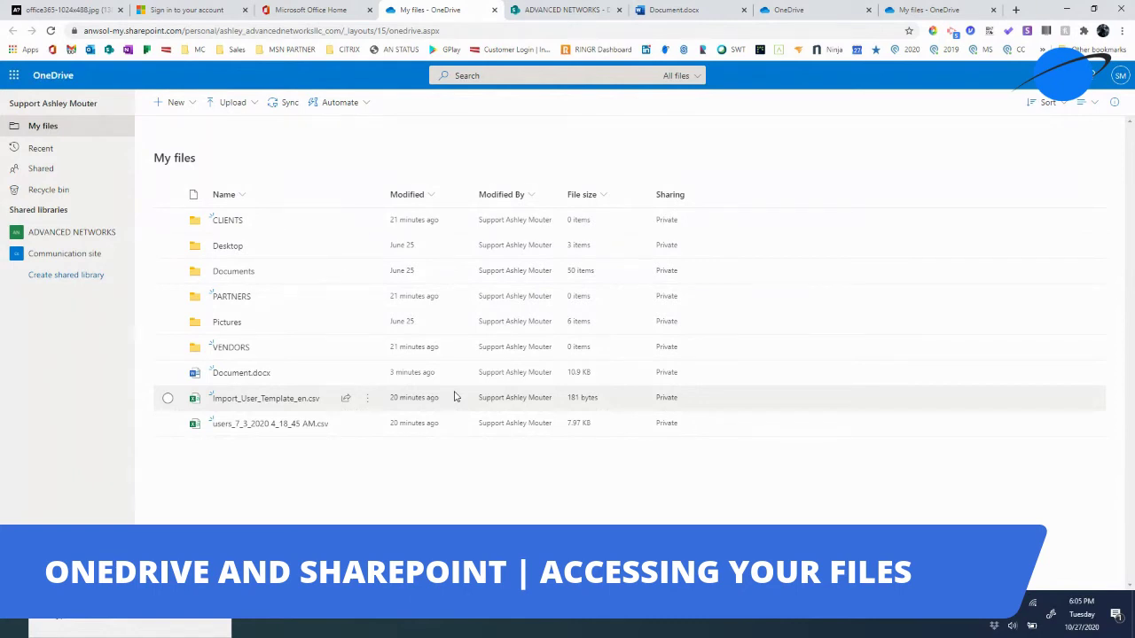
pyautogui.moveTo(354, 379)
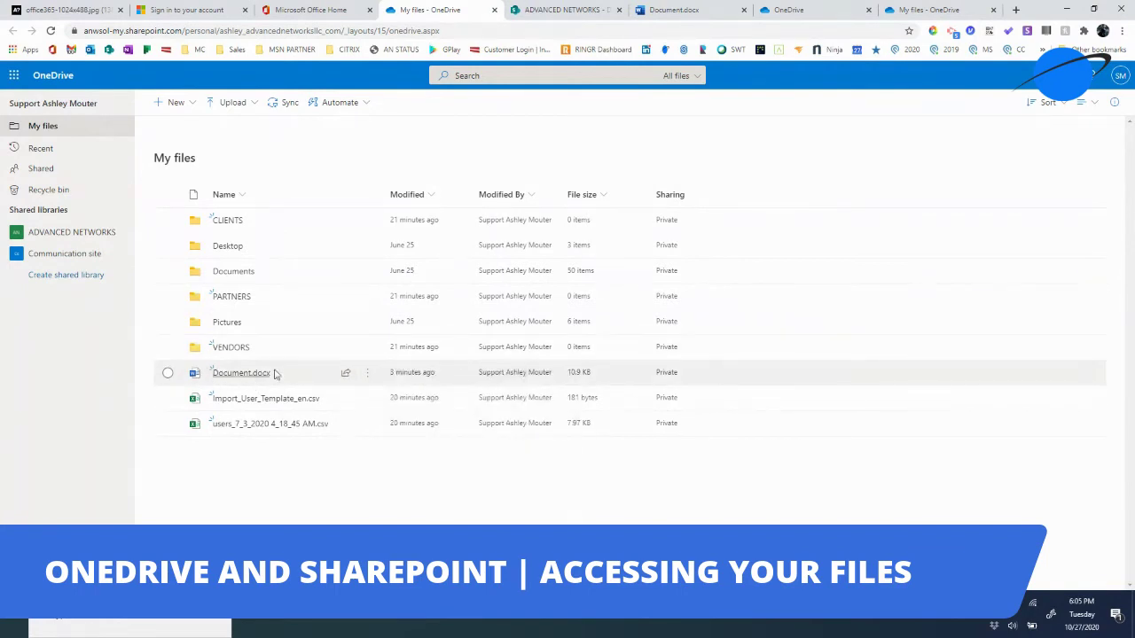
# - Set Document.docx's share link to view-only and add a colleague as recipient by name
pyautogui.click(349, 373)
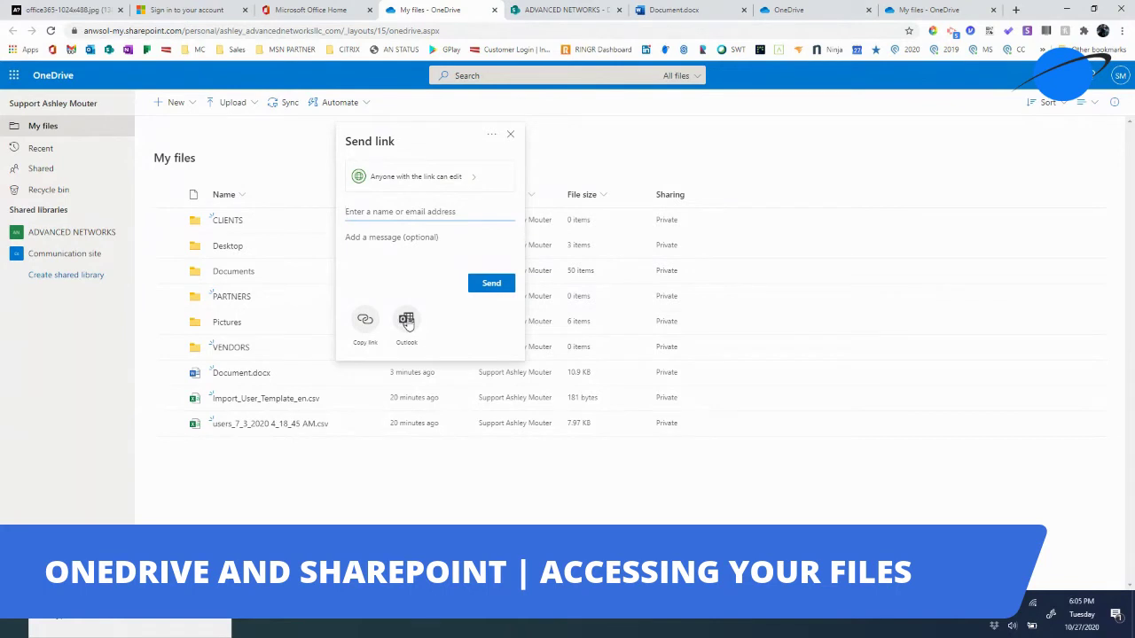
pyautogui.click(468, 180)
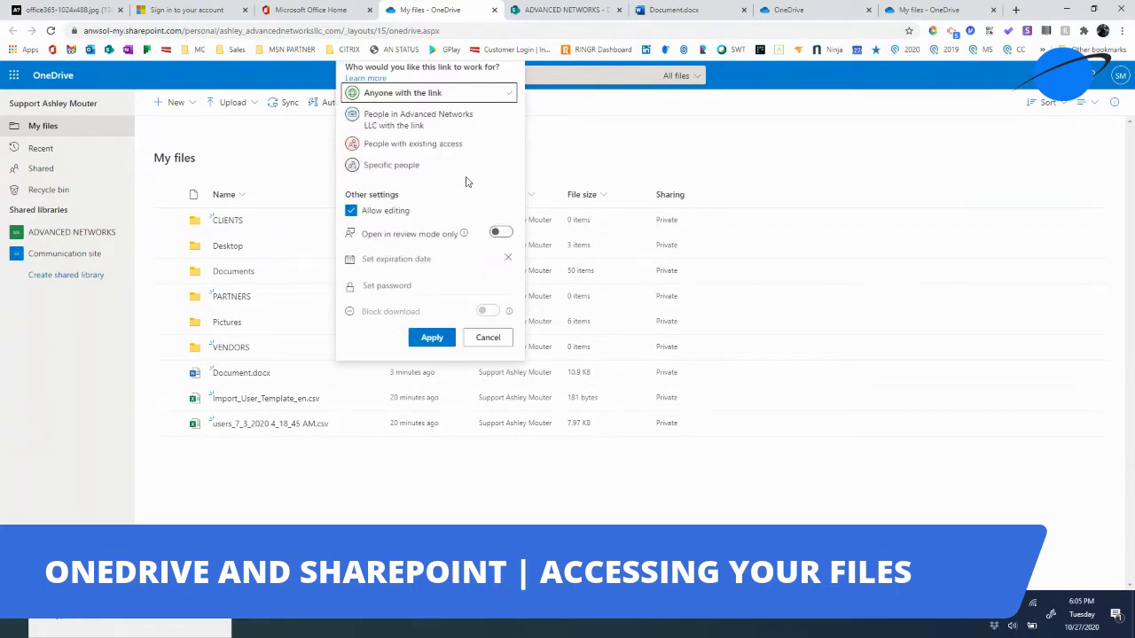
pyautogui.click(352, 213)
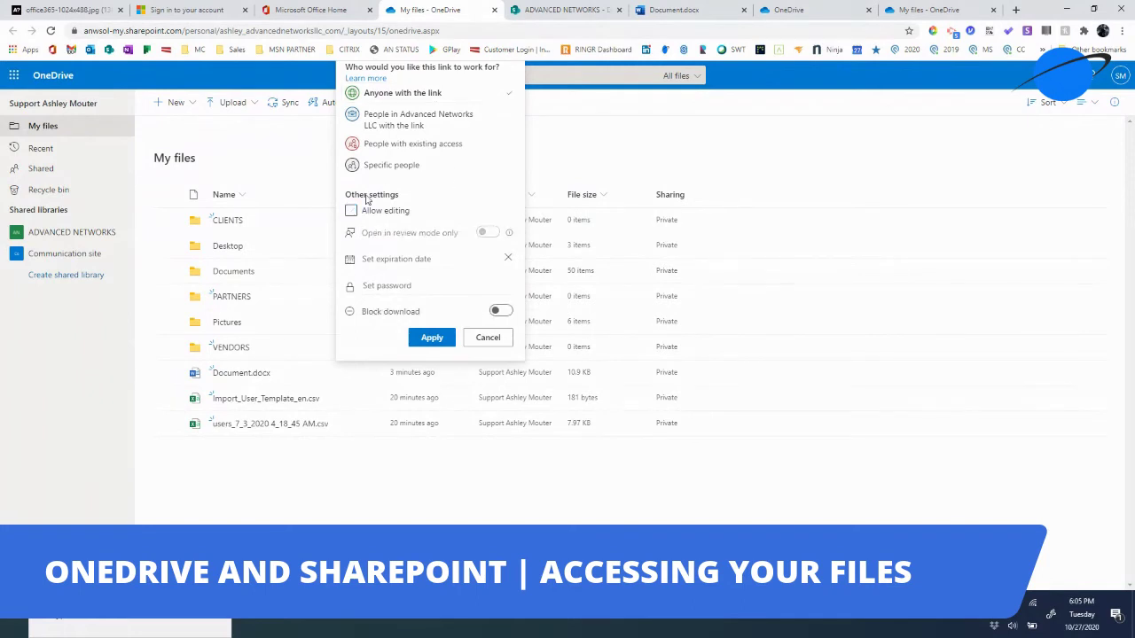
pyautogui.click(432, 338)
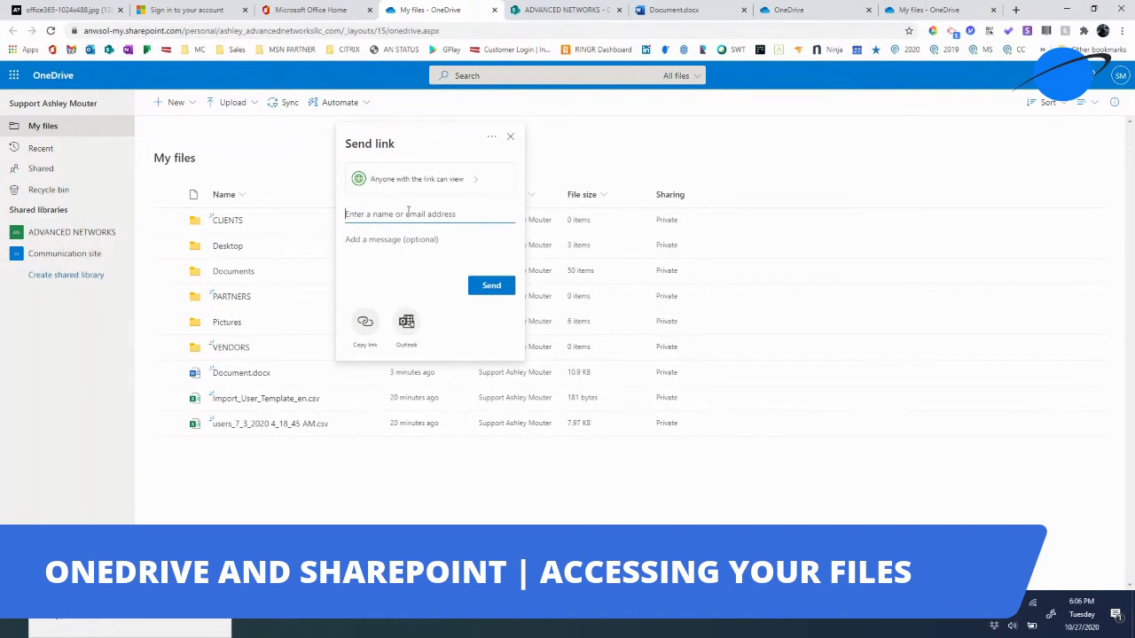
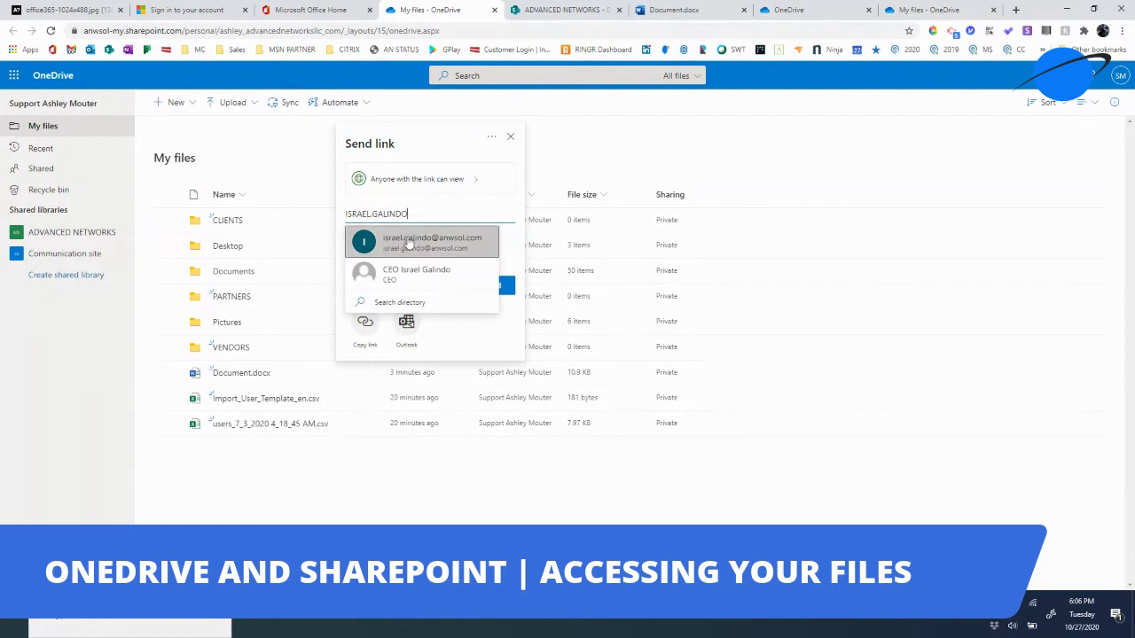
pyautogui.click(406, 246)
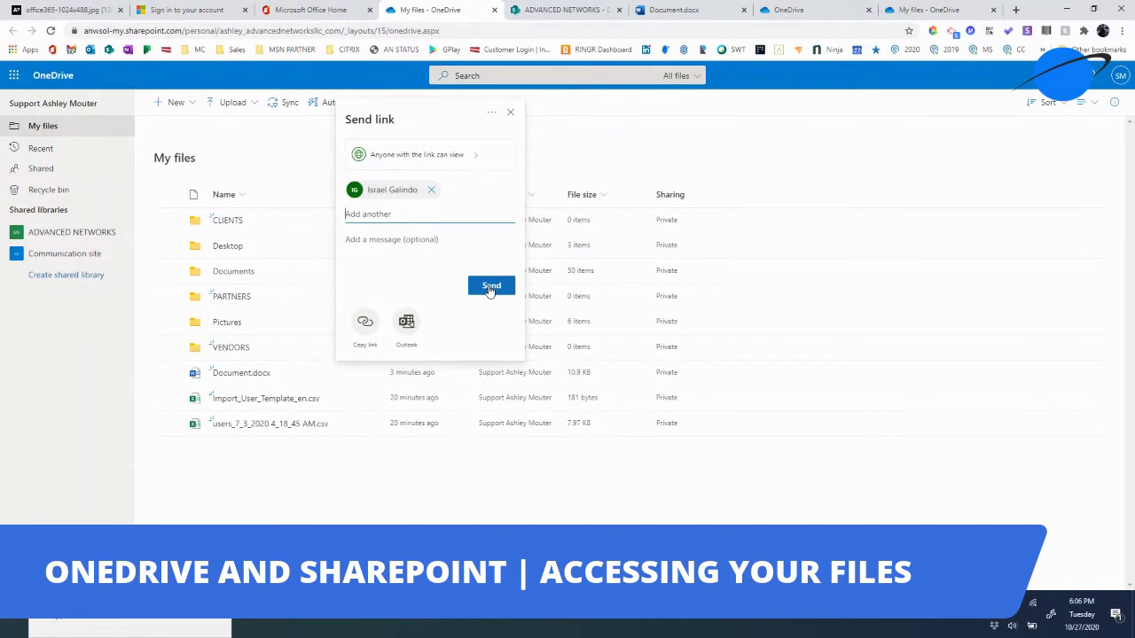
# - Email the Document.docx link through Outlook with the subject 'TEST MESSAGE ATTACHMENT'
pyautogui.click(407, 327)
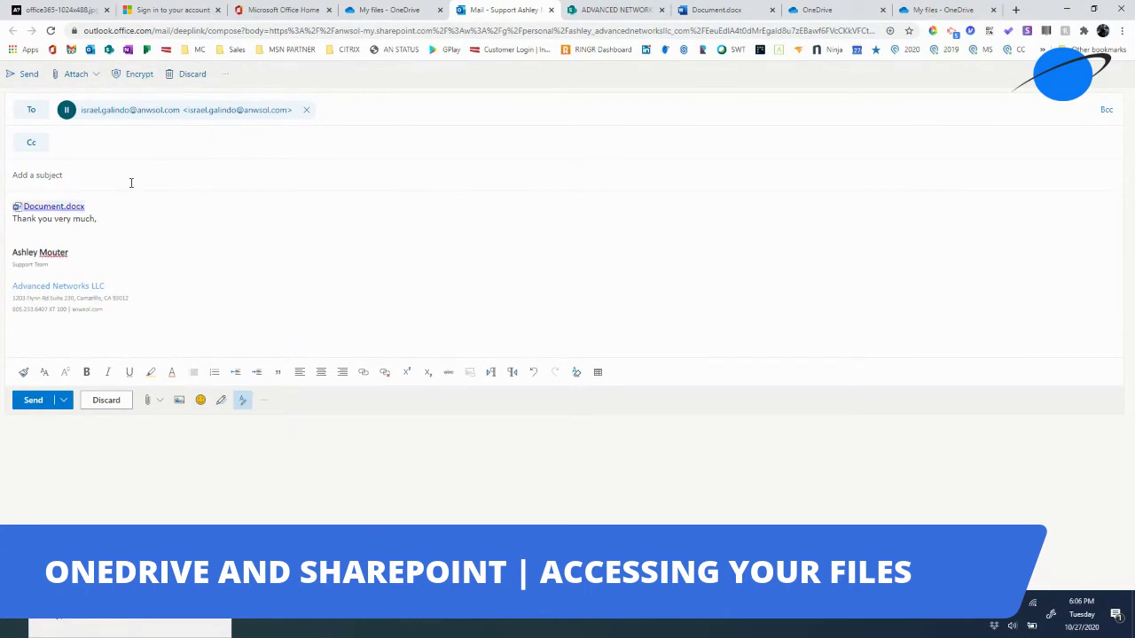
pyautogui.click(115, 180)
pyautogui.write('HERE')
pyautogui.press('BackSpace')
pyautogui.press('BackSpace')
pyautogui.press('BackSpace')
pyautogui.press('BackSpace')
pyautogui.write('TEST MESSAGE ATTACHMENT')
pyautogui.click(33, 400)
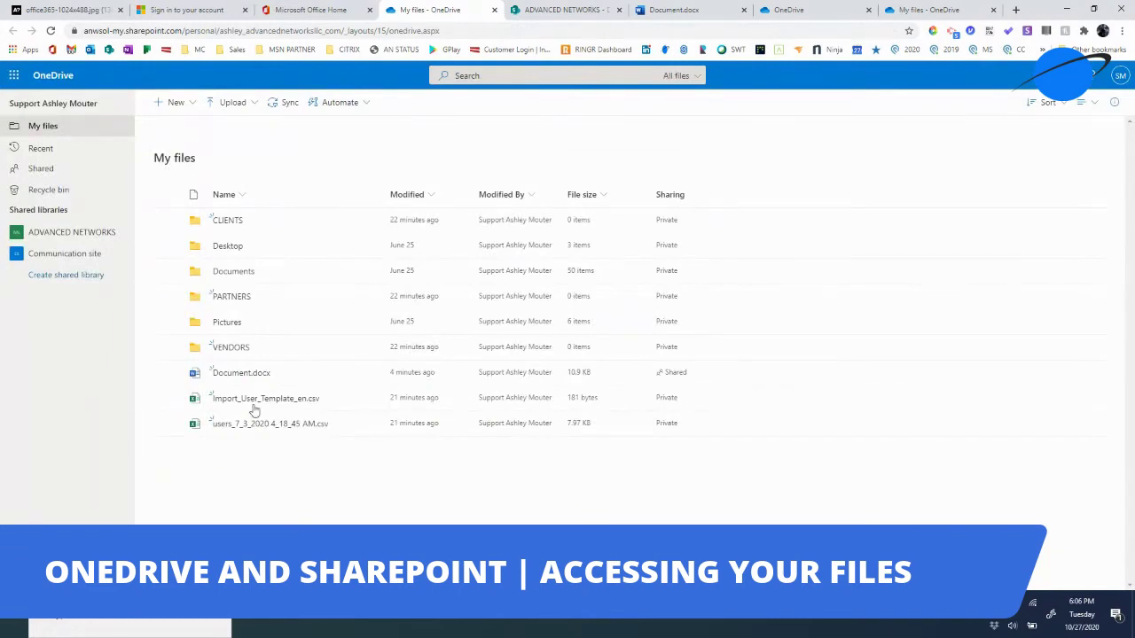
# - Look inside the Documents folder, go back to My files, then return to Office home
pyautogui.click(248, 275)
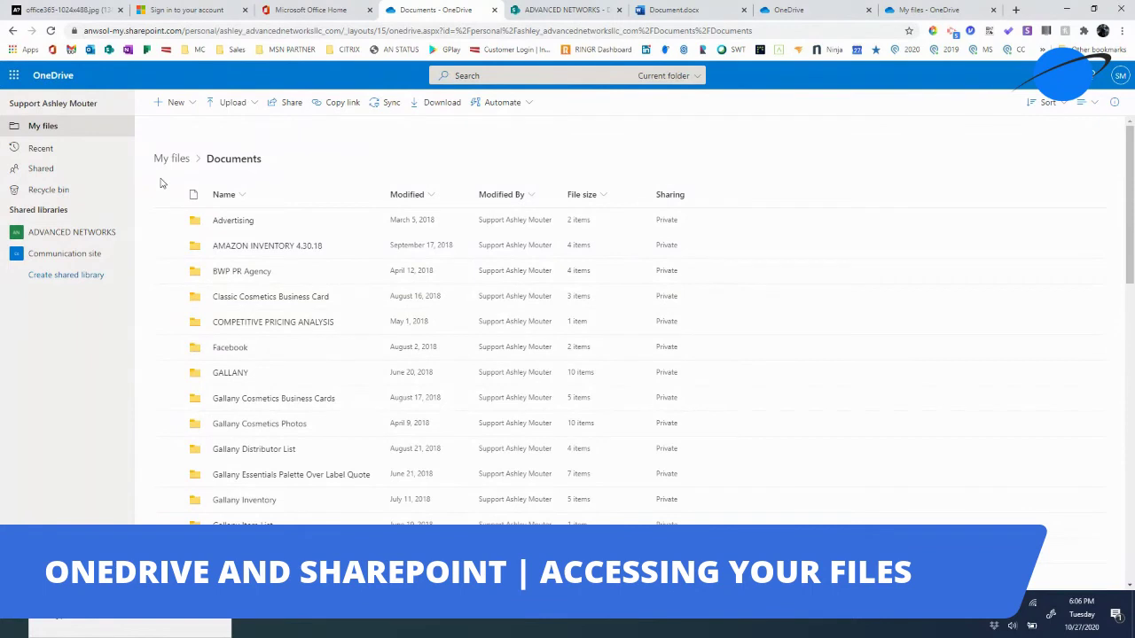
pyautogui.click(12, 31)
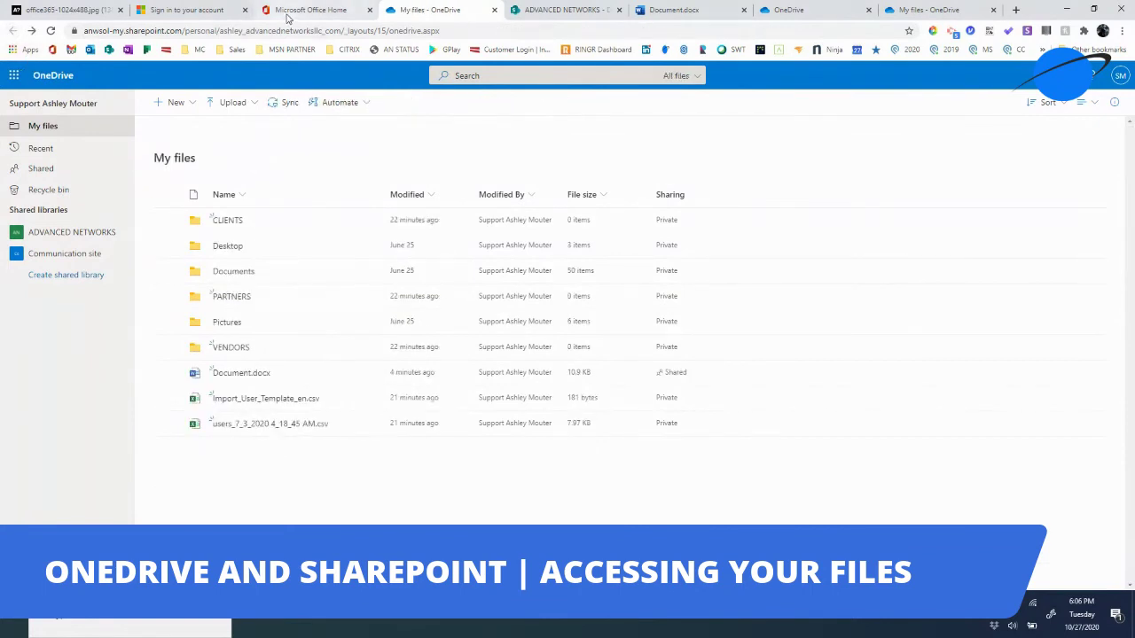
pyautogui.click(309, 10)
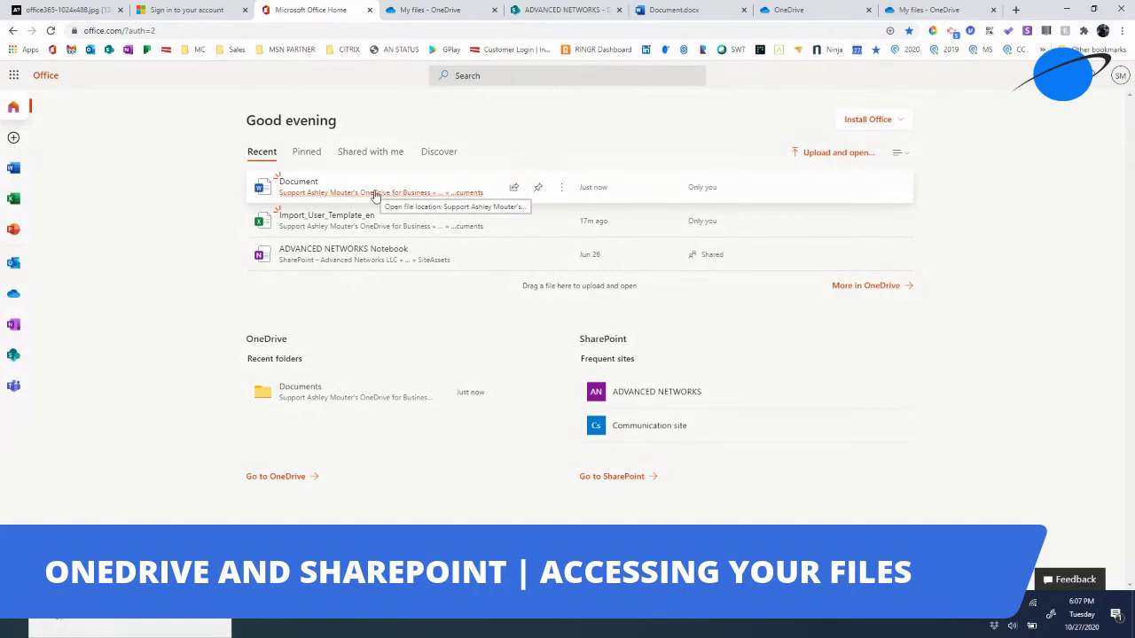
# - Check the empty Shared with me list, then go to the Excel start page
pyautogui.click(344, 153)
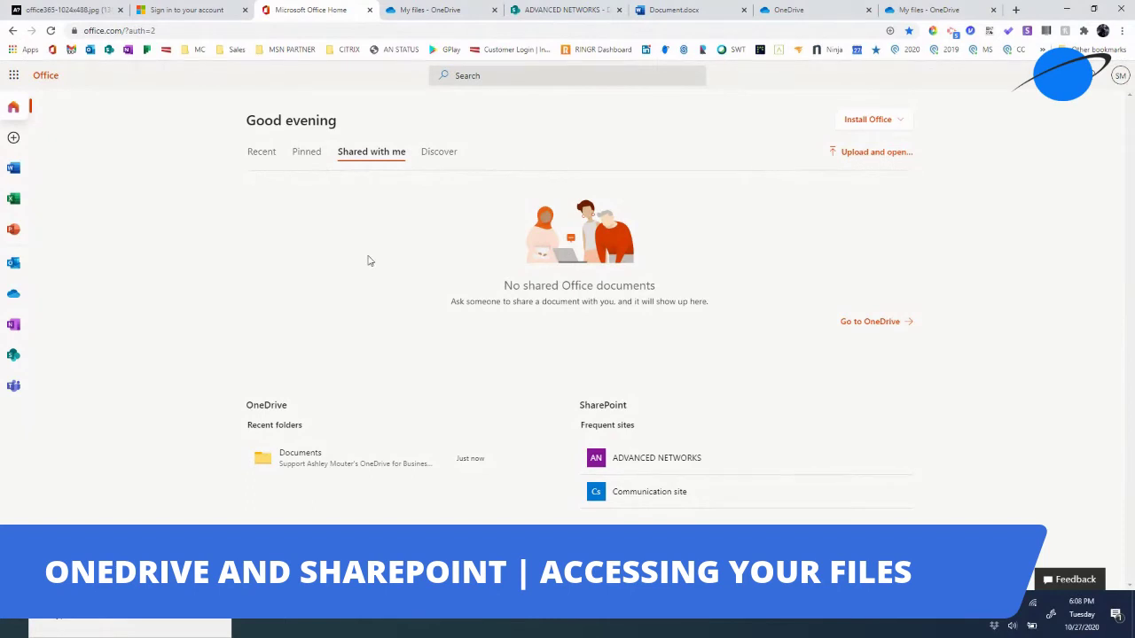
pyautogui.click(13, 197)
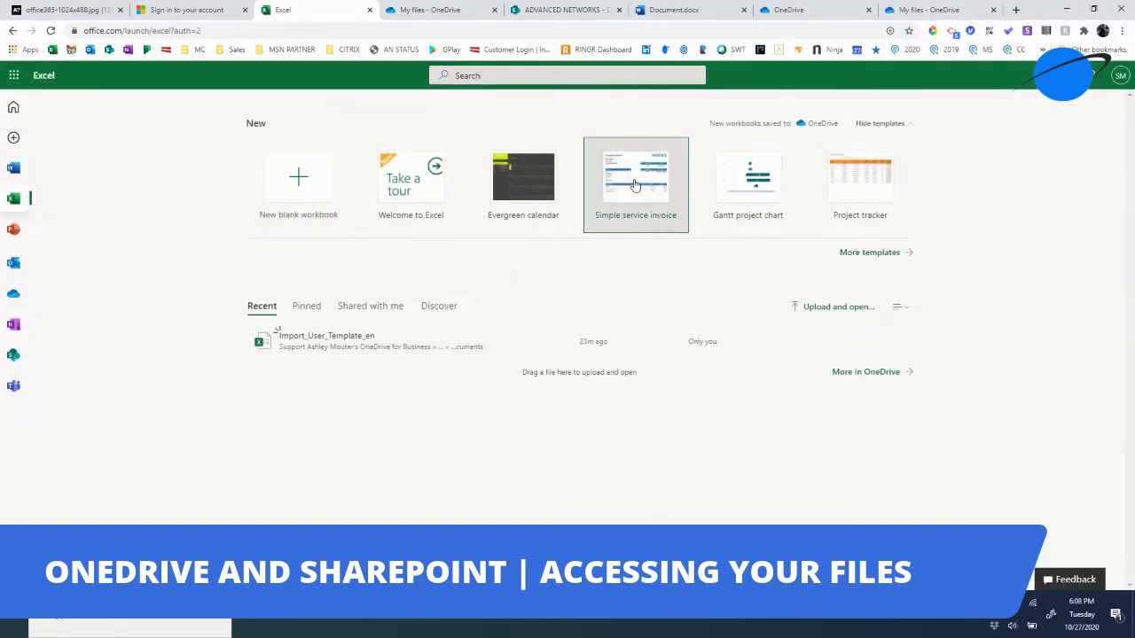
# - Create a workbook from the service invoice template and copy an 'Anyone with the link can edit' link
pyautogui.click(635, 185)
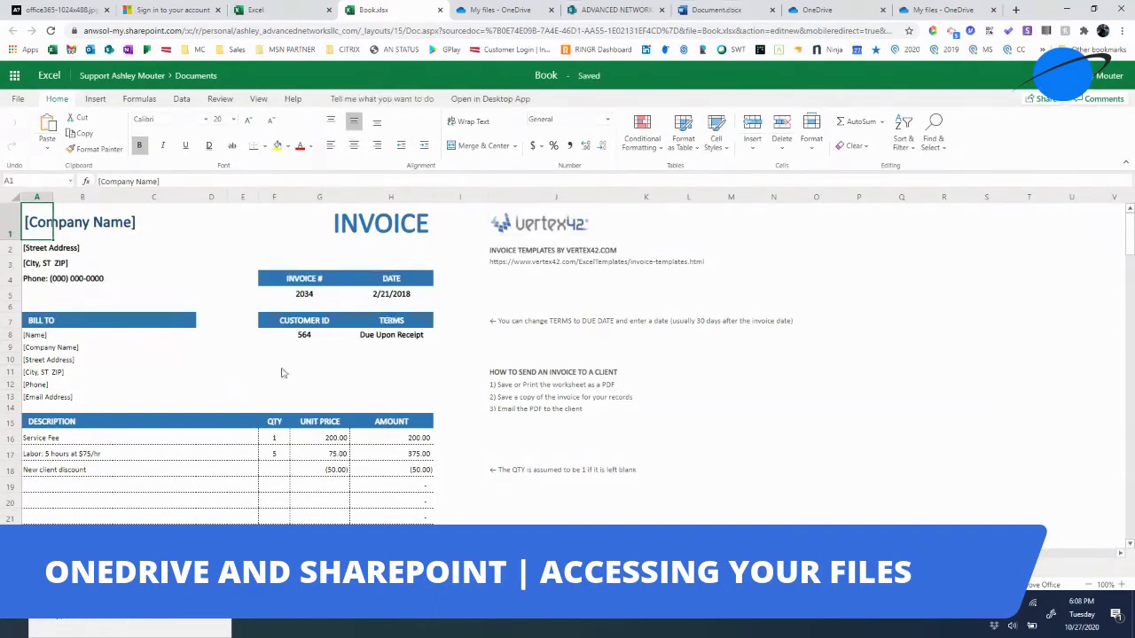
pyautogui.click(24, 101)
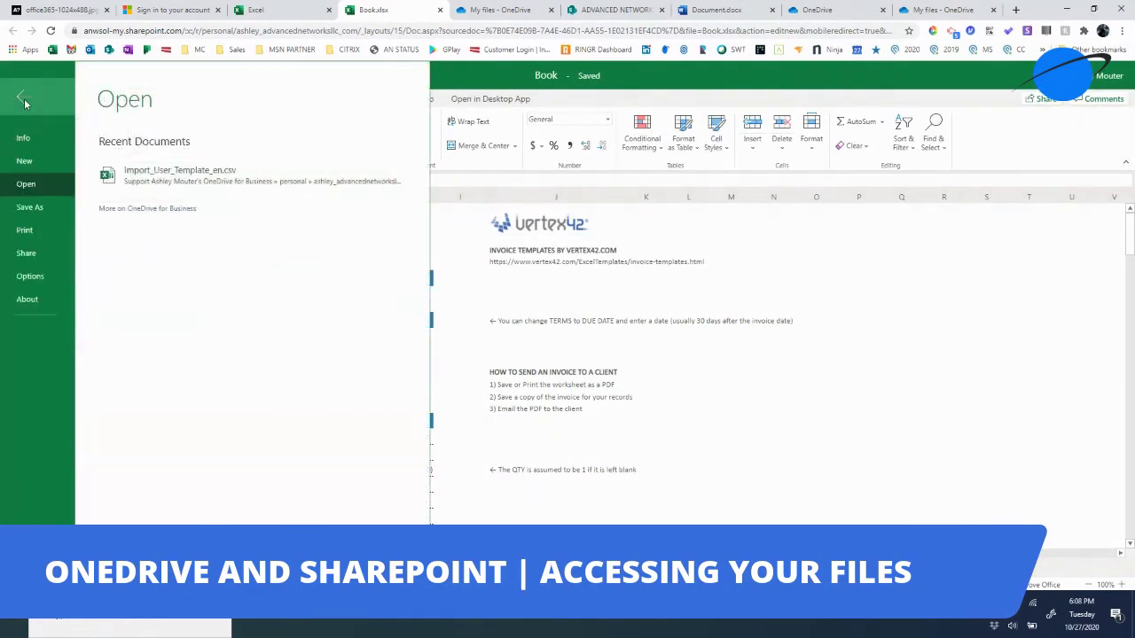
pyautogui.click(25, 254)
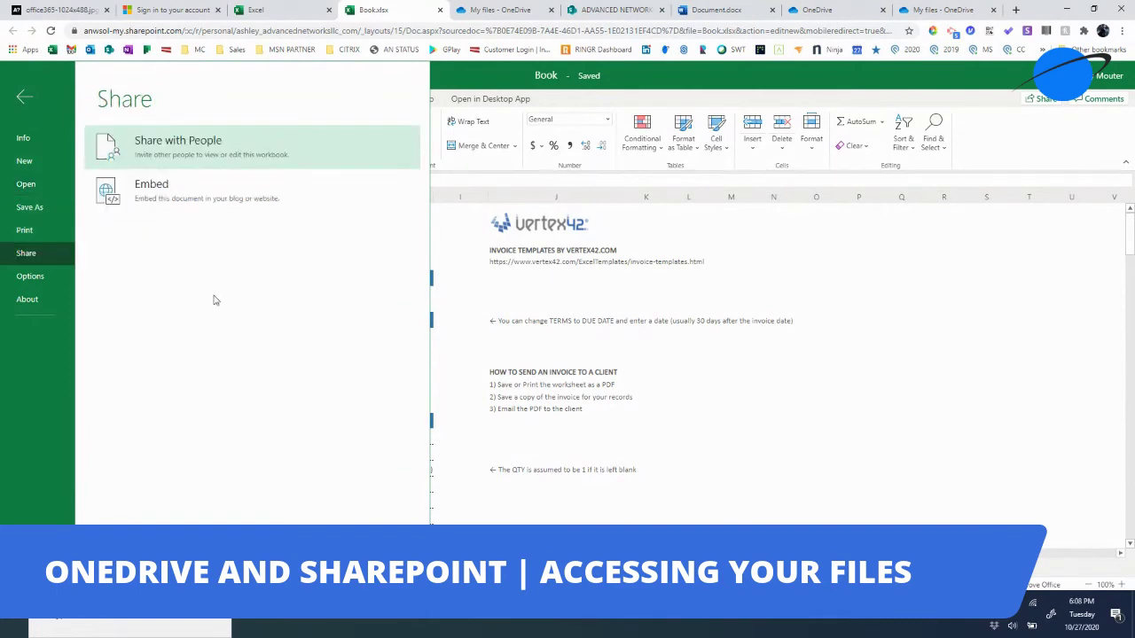
pyautogui.click(229, 151)
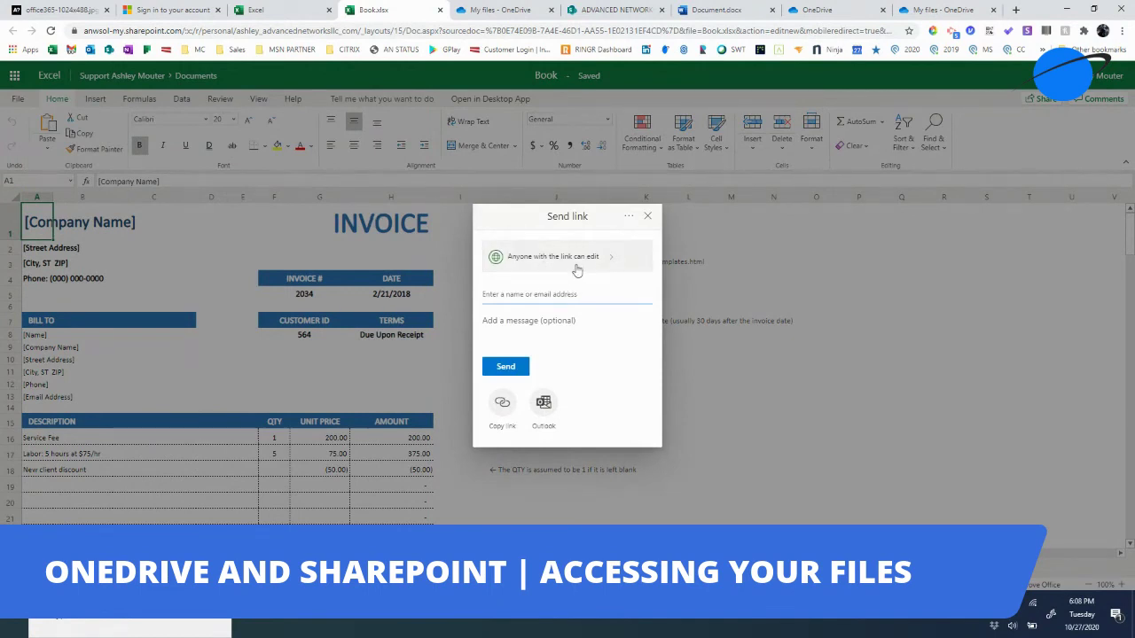
pyautogui.click(503, 406)
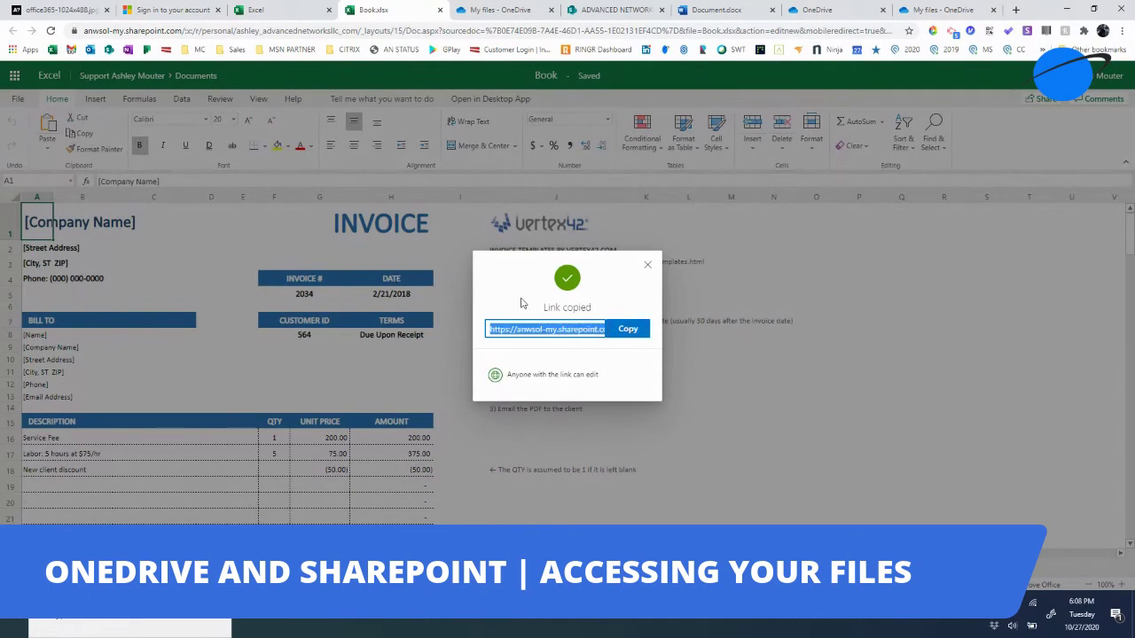
pyautogui.click(648, 268)
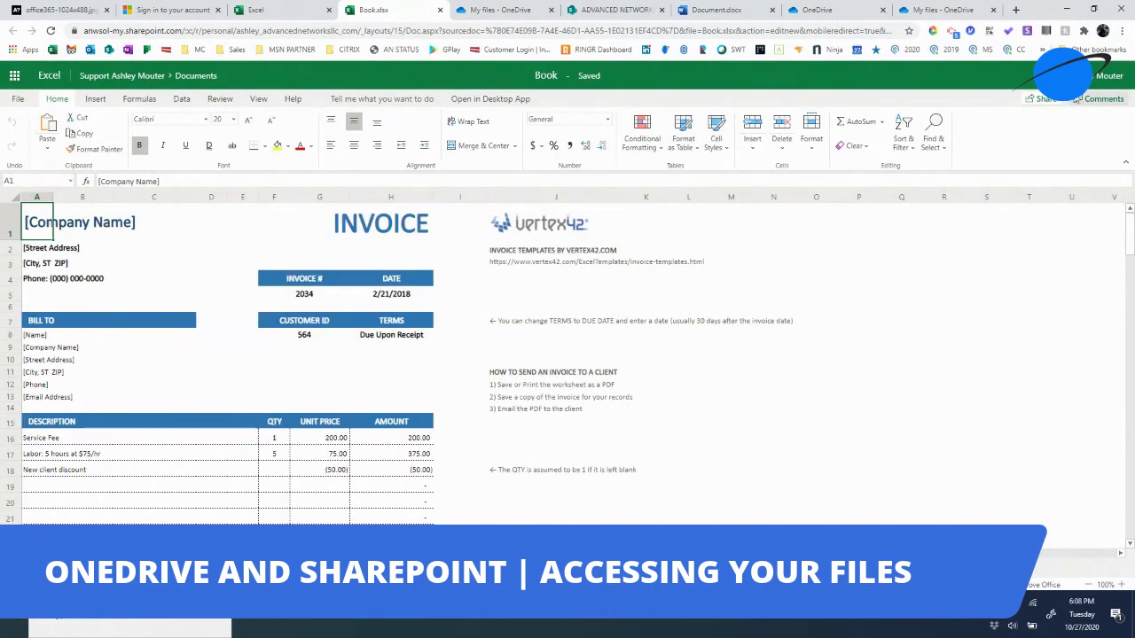
# - Post the comment 'Make sure to review terms' on cell K3
pyautogui.click(1095, 102)
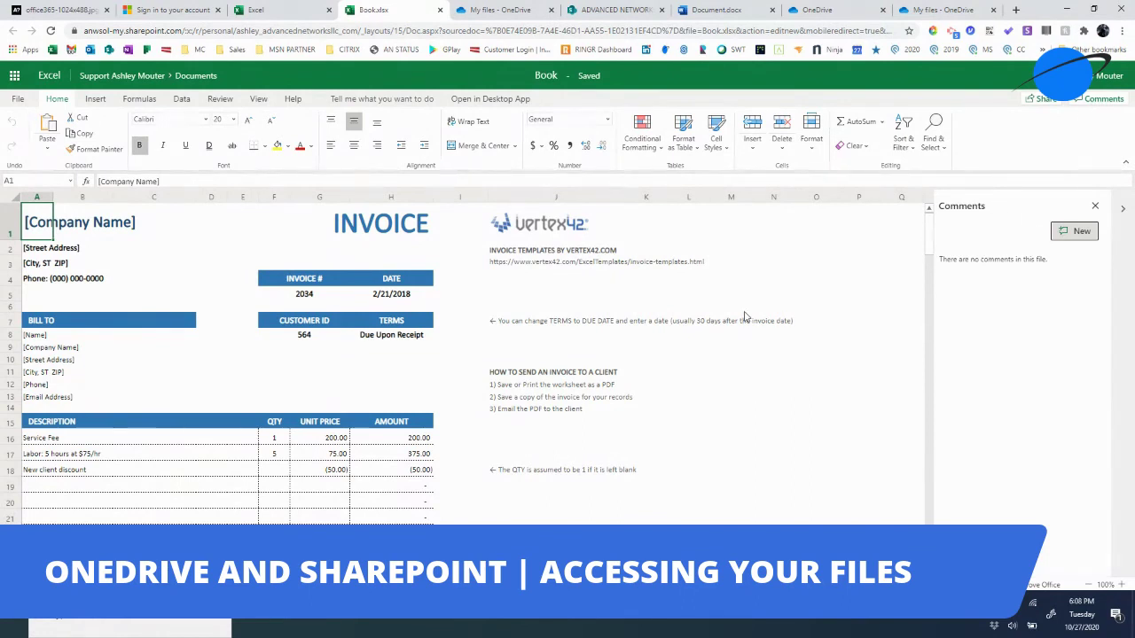
pyautogui.click(629, 263)
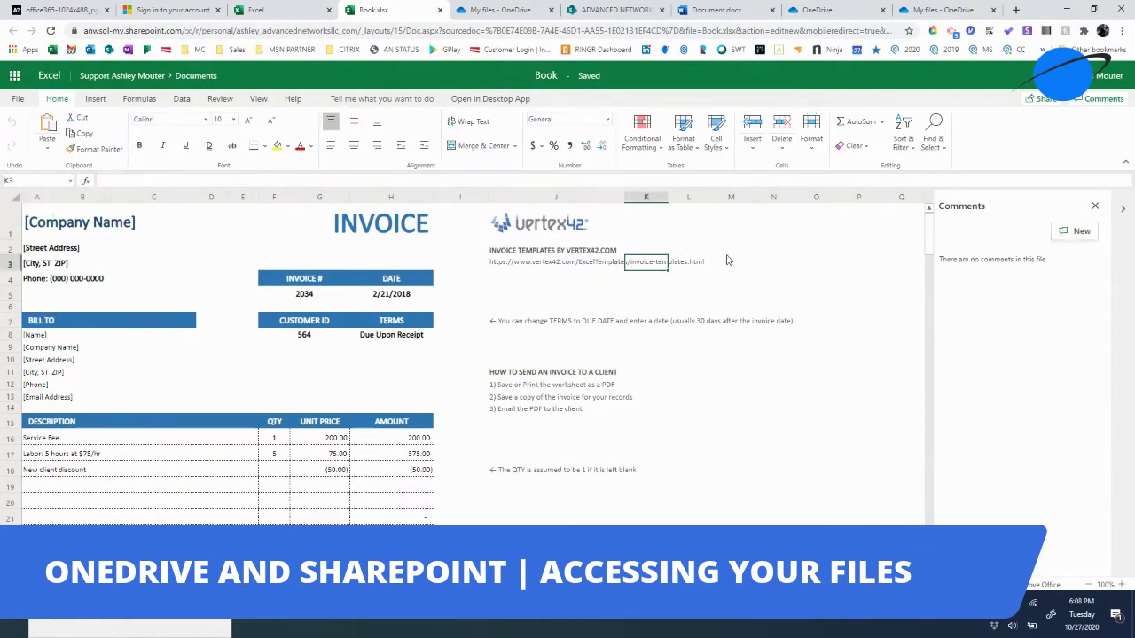
pyautogui.click(1074, 232)
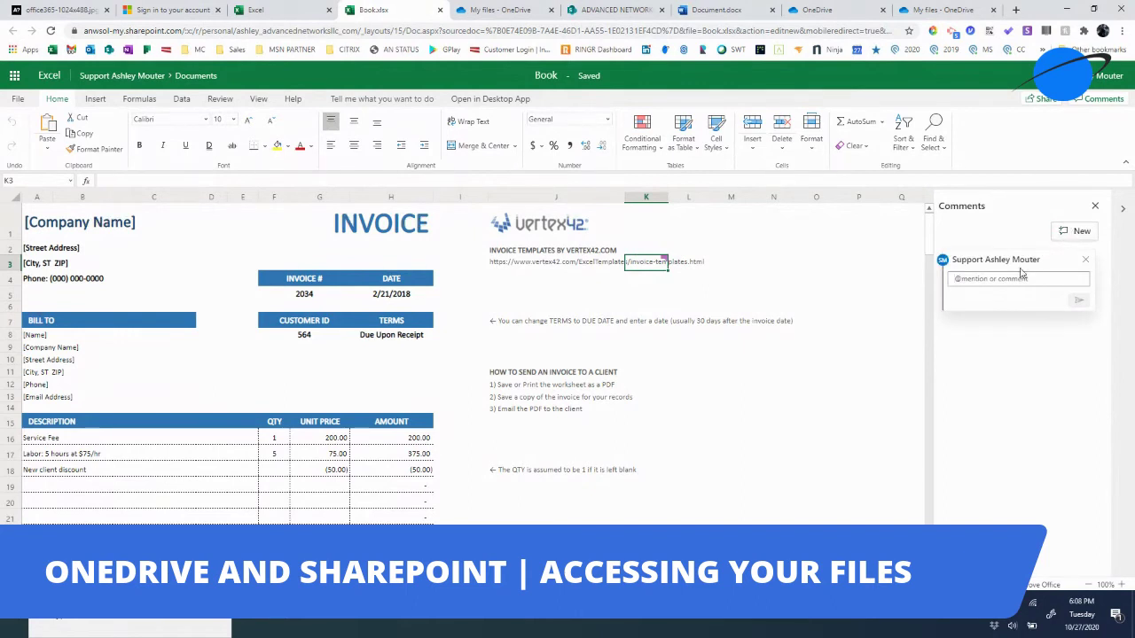
pyautogui.write('mkae')
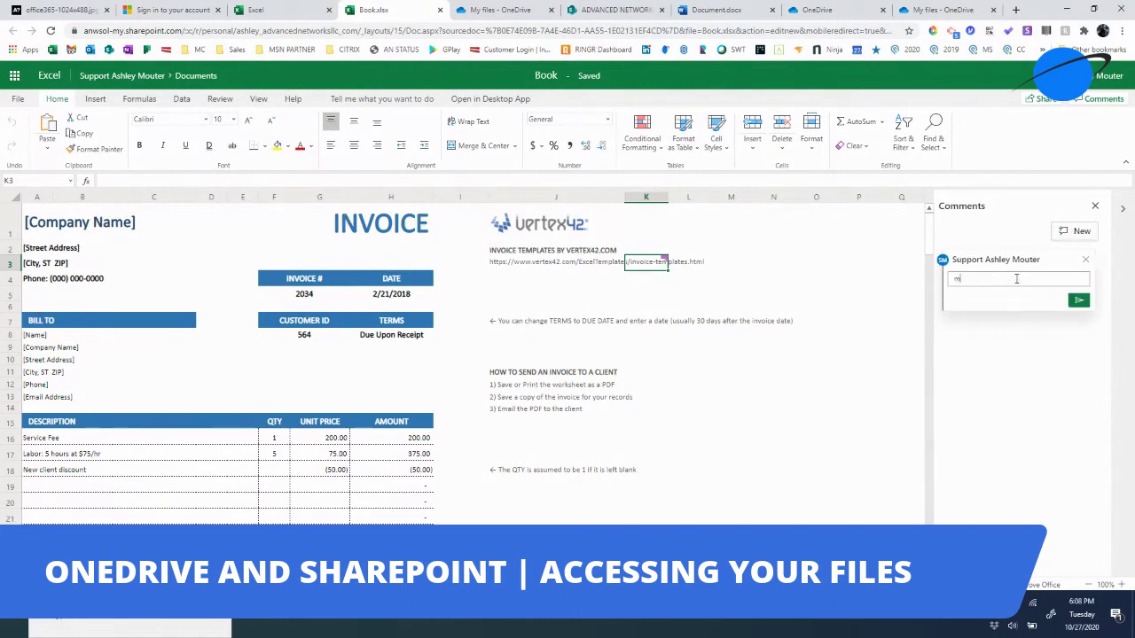
pyautogui.press('BackSpace')
pyautogui.press('BackSpace')
pyautogui.press('BackSpace')
pyautogui.press('BackSpace')
pyautogui.write('Make sure to review terms')
pyautogui.click(1077, 301)
# - Open the vertex42 template web address, return to the workbook, and cancel a started reply
pyautogui.click(602, 263)
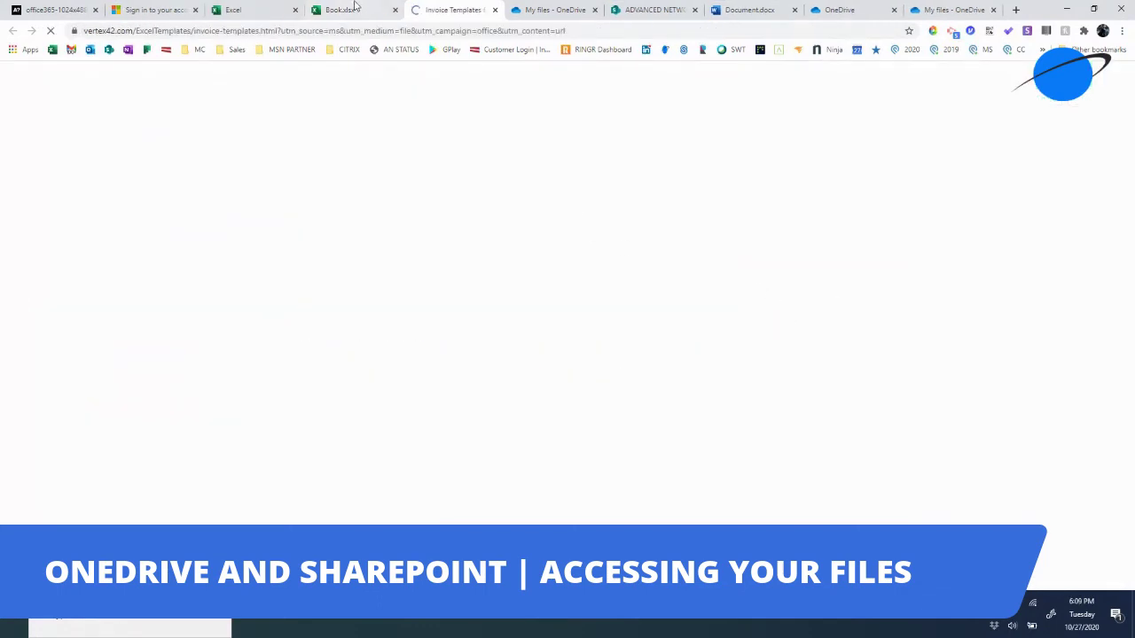
pyautogui.click(356, 8)
pyautogui.moveTo(665, 266)
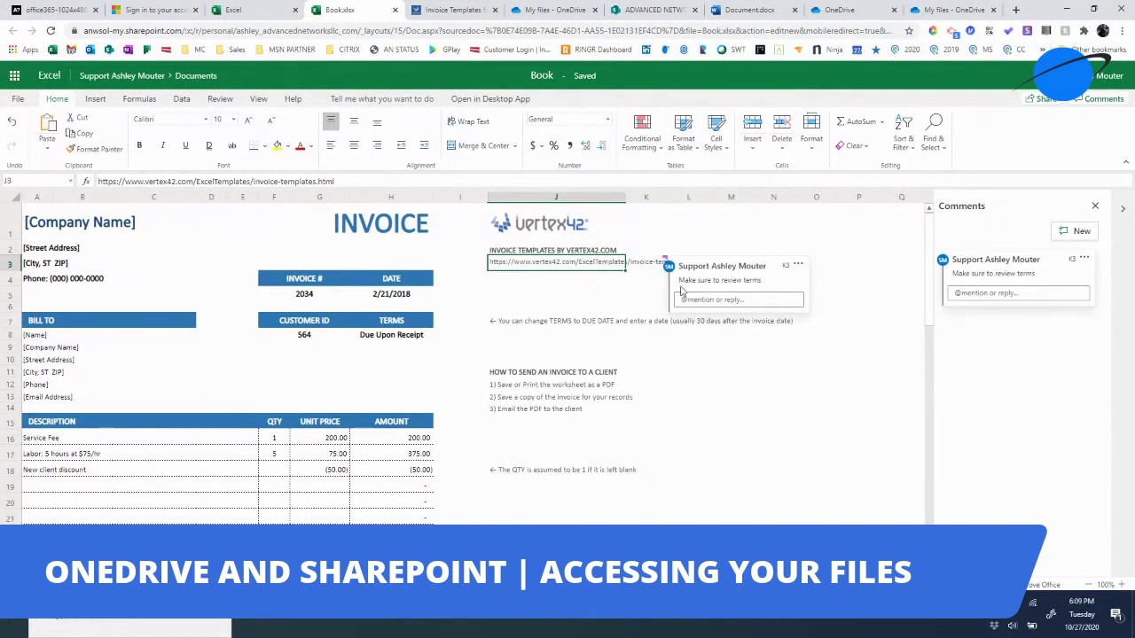
pyautogui.click(699, 301)
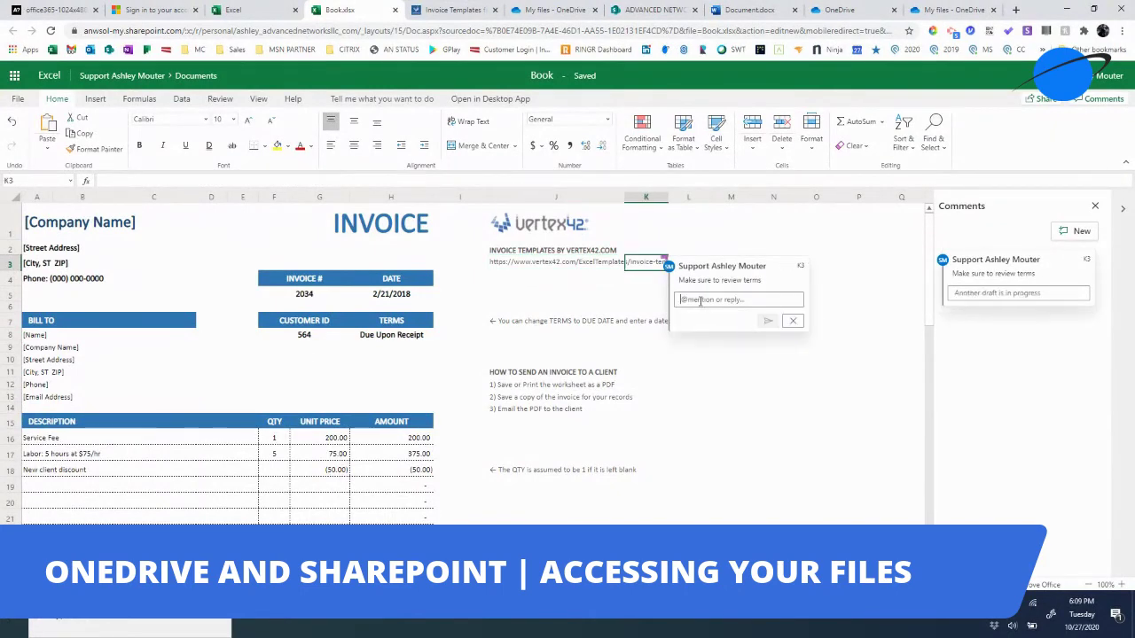
pyautogui.click(794, 322)
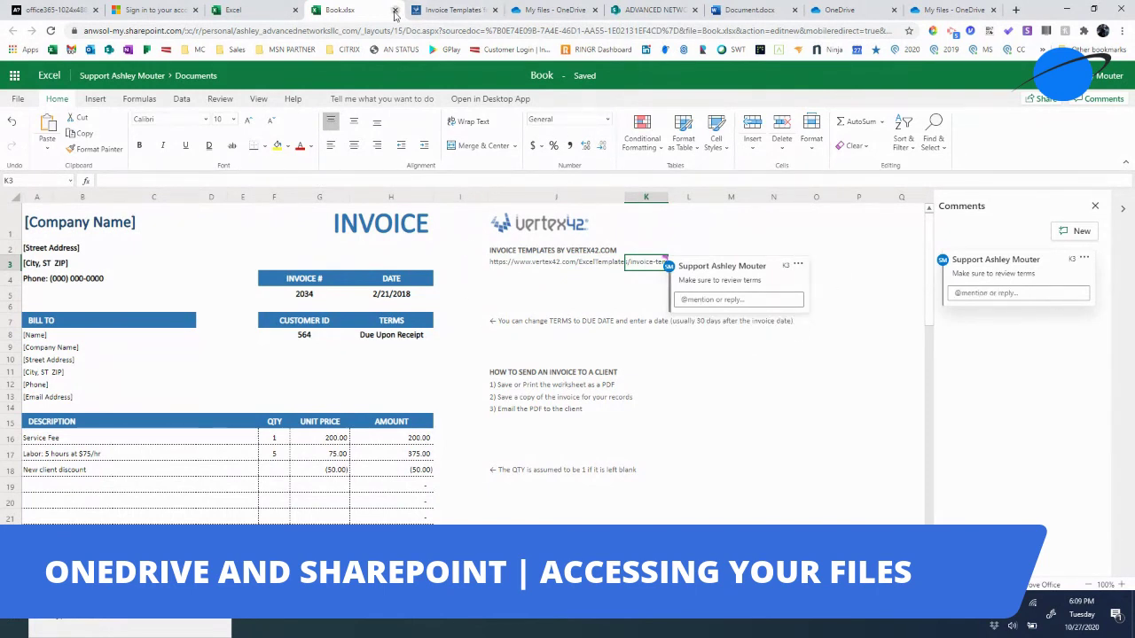
pyautogui.click(172, 12)
# - Switch back to the Excel start-page tab and load office.com from the Office bookmark
pyautogui.click(239, 11)
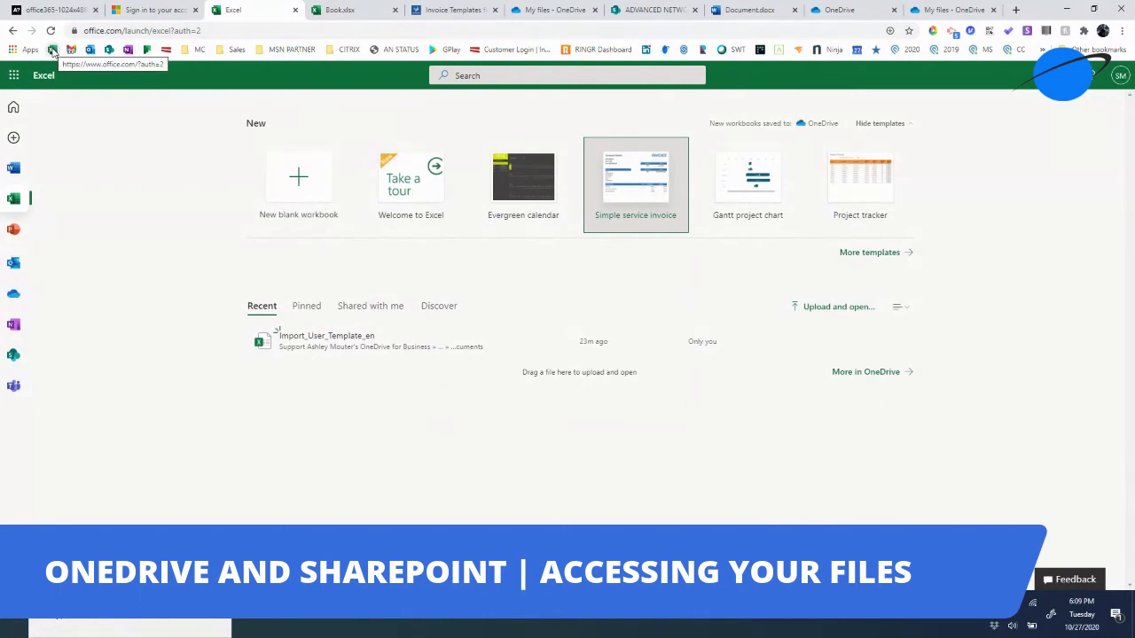
pyautogui.click(53, 49)
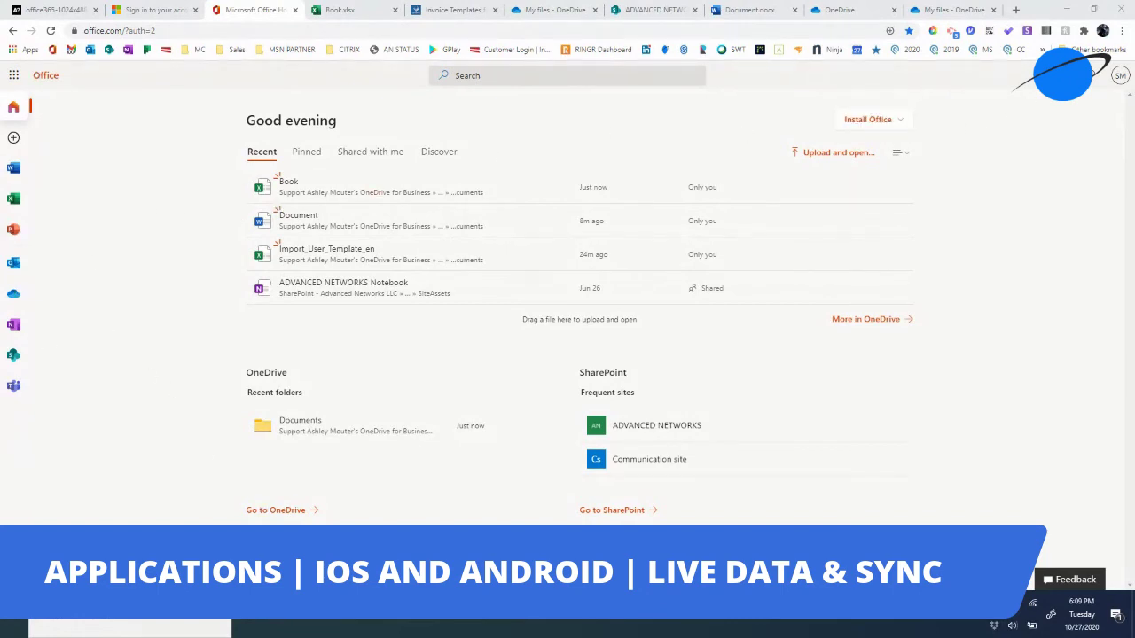
# - Glance at the Office settings pane, close it, then launch Outlook mail in a new tab
pyautogui.click(1062, 76)
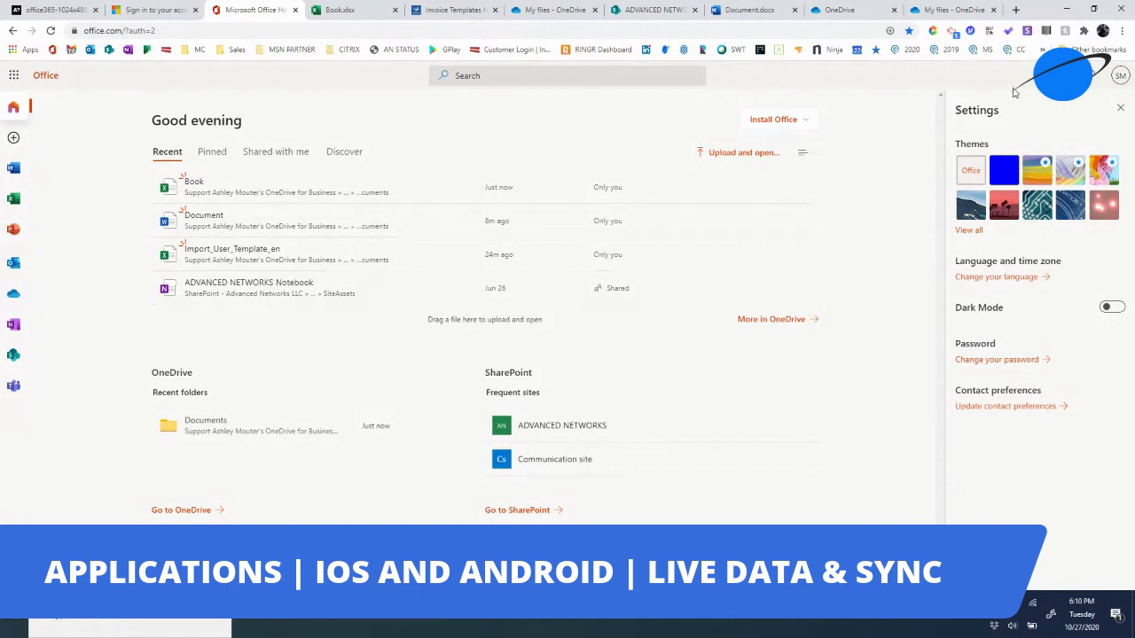
pyautogui.click(1120, 112)
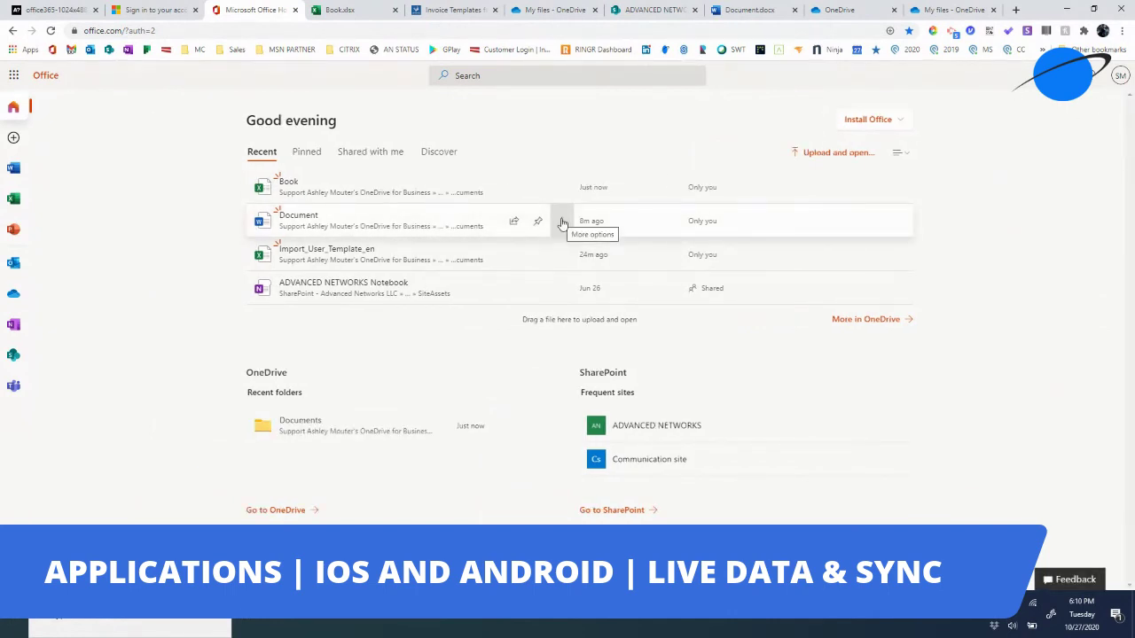
pyautogui.click(13, 264)
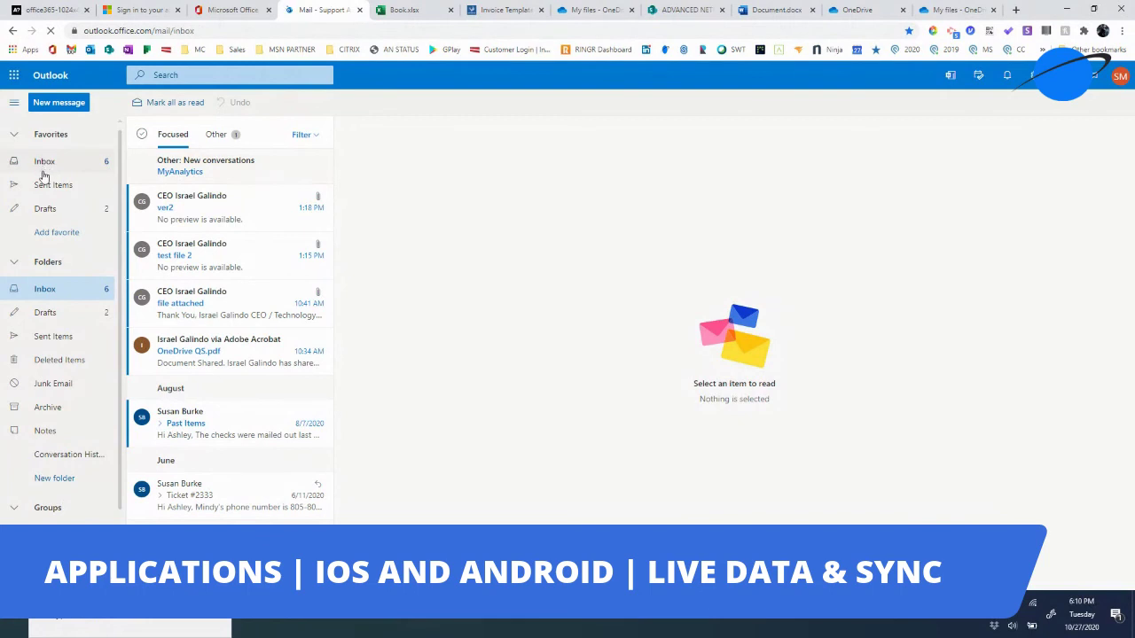
# - Browse the Drafts and Deleted Items folders, view Outlook settings, then launch Teams in a new tab
pyautogui.click(43, 213)
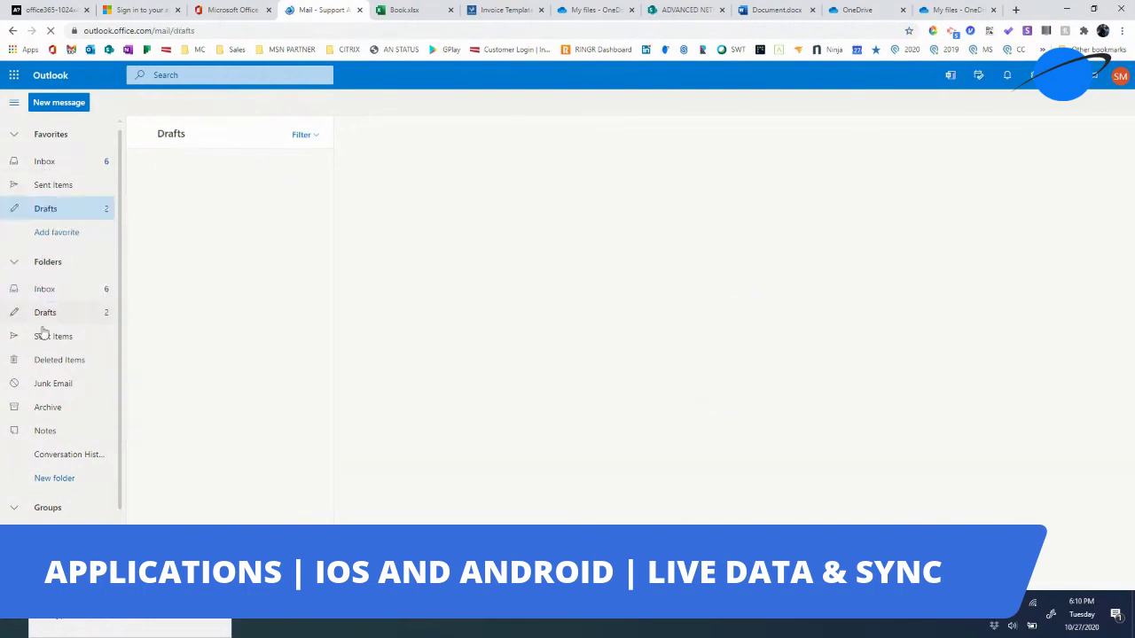
pyautogui.click(50, 362)
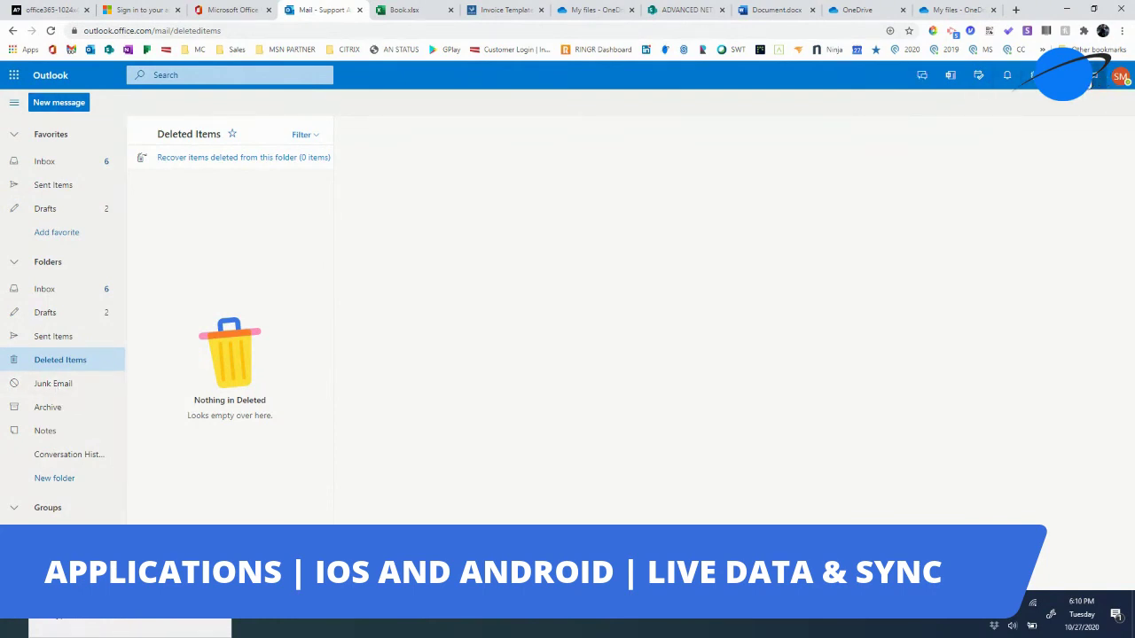
pyautogui.click(1033, 76)
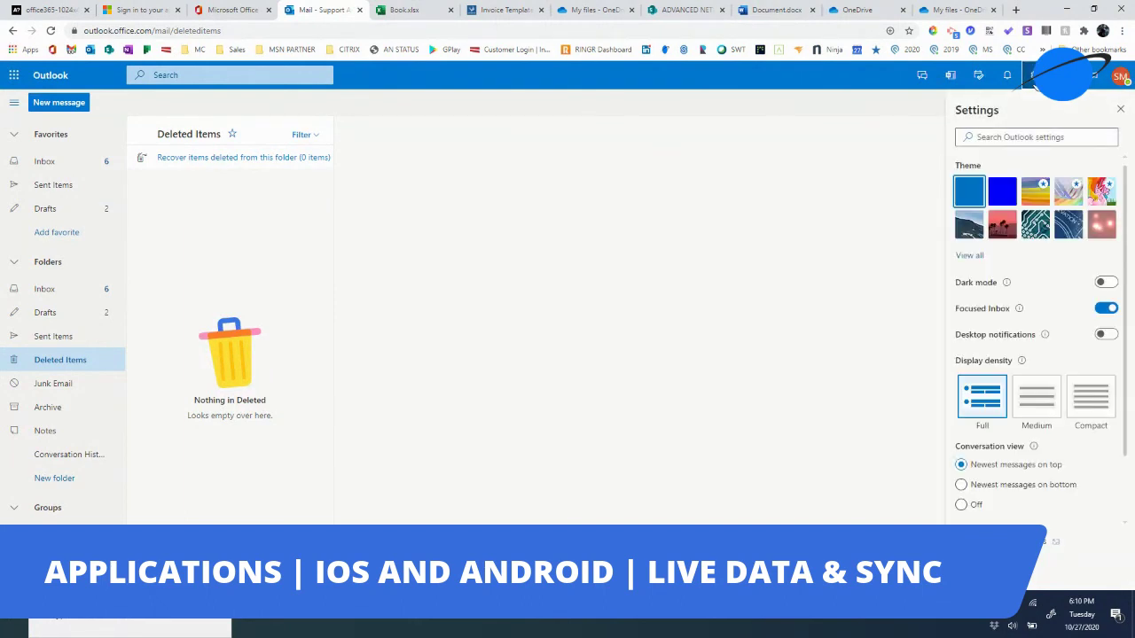
pyautogui.click(924, 77)
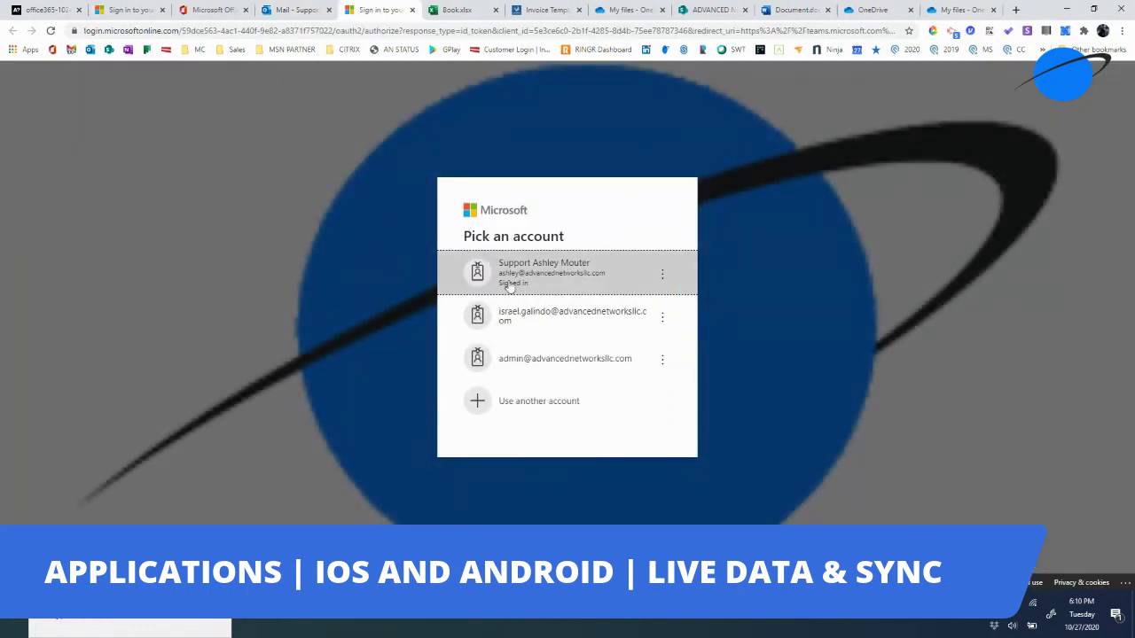
# - Sign in to Teams with the first listed account, then go back to the Outlook tab
pyautogui.click(523, 276)
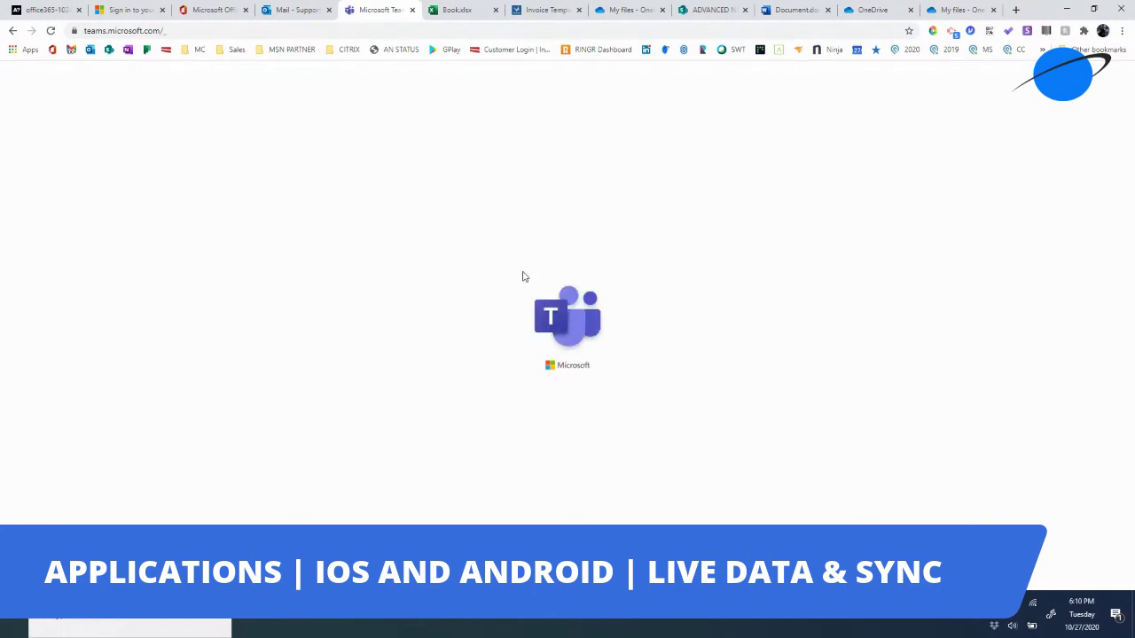
pyautogui.click(290, 8)
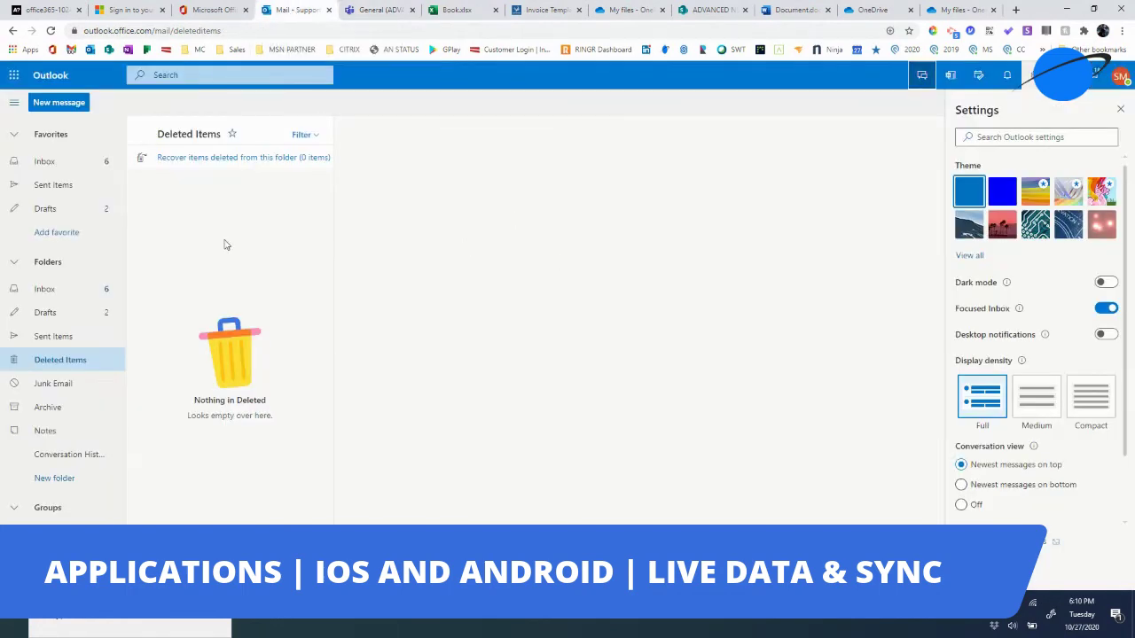
# - Start a new email, dismiss the Editor spelling-and-grammar notice, and check the signature-only body
pyautogui.click(59, 103)
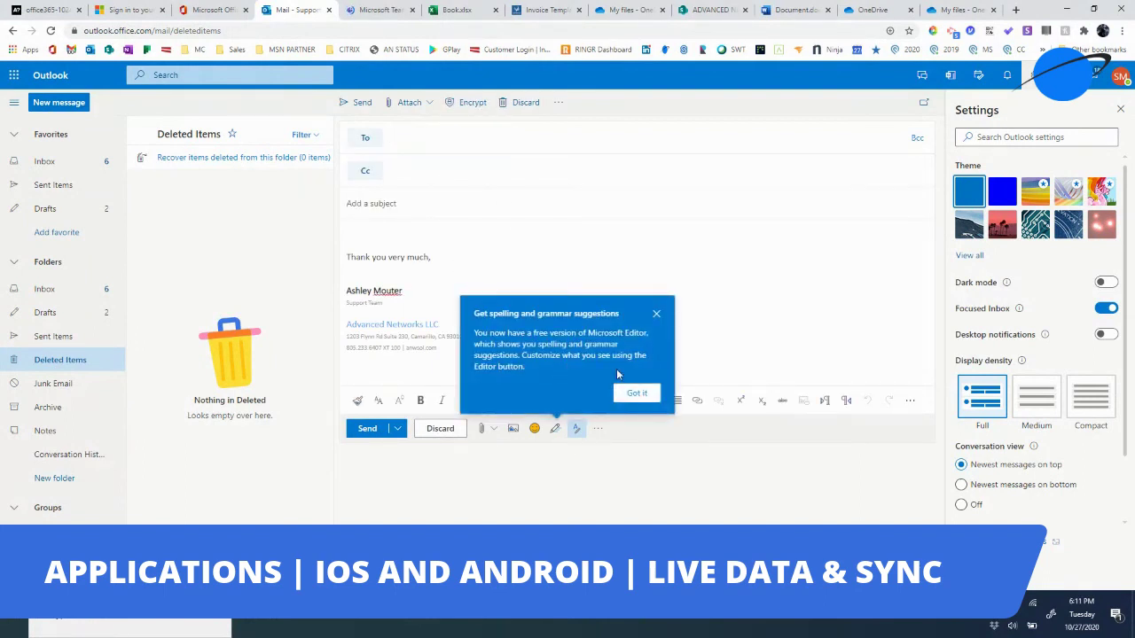
pyautogui.click(636, 393)
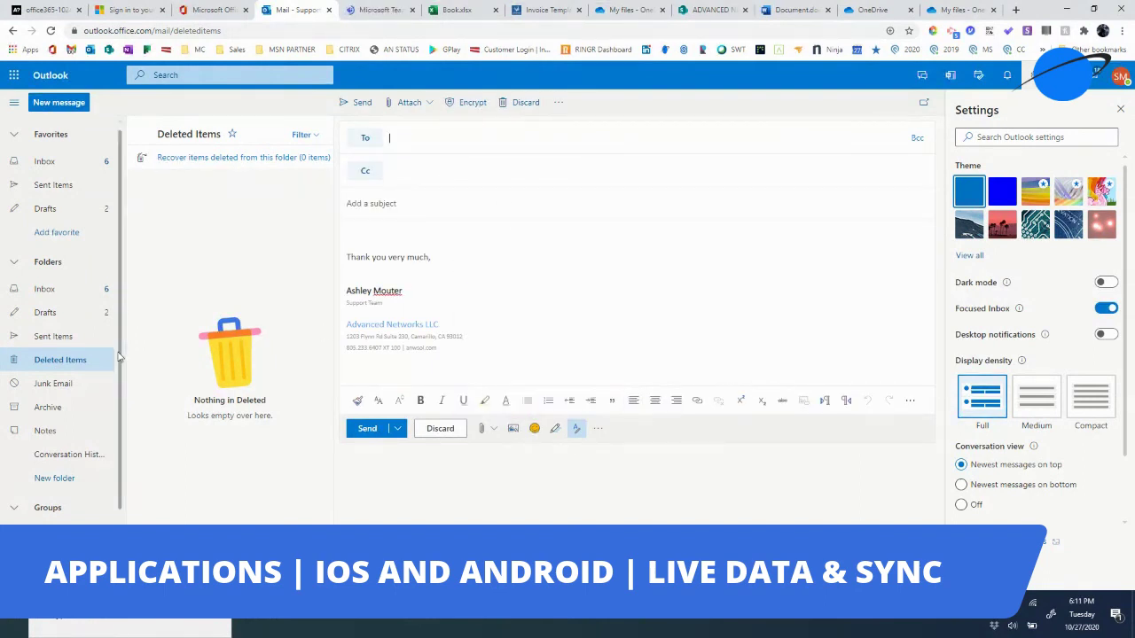
pyautogui.scroll(-1, 97, 452)
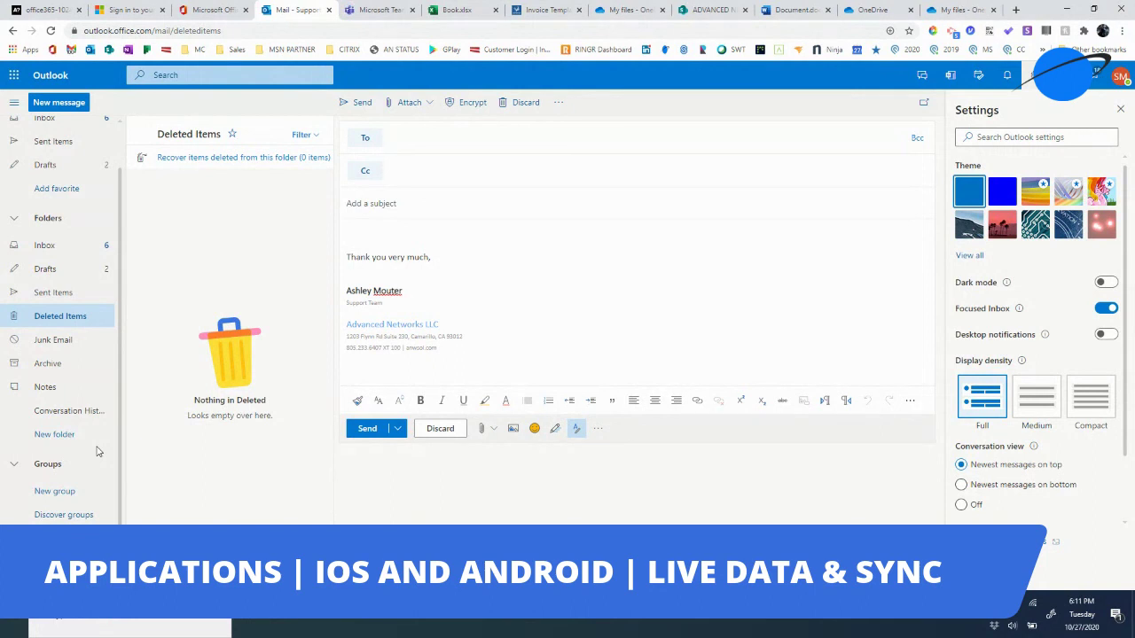
pyautogui.scroll(1, 98, 452)
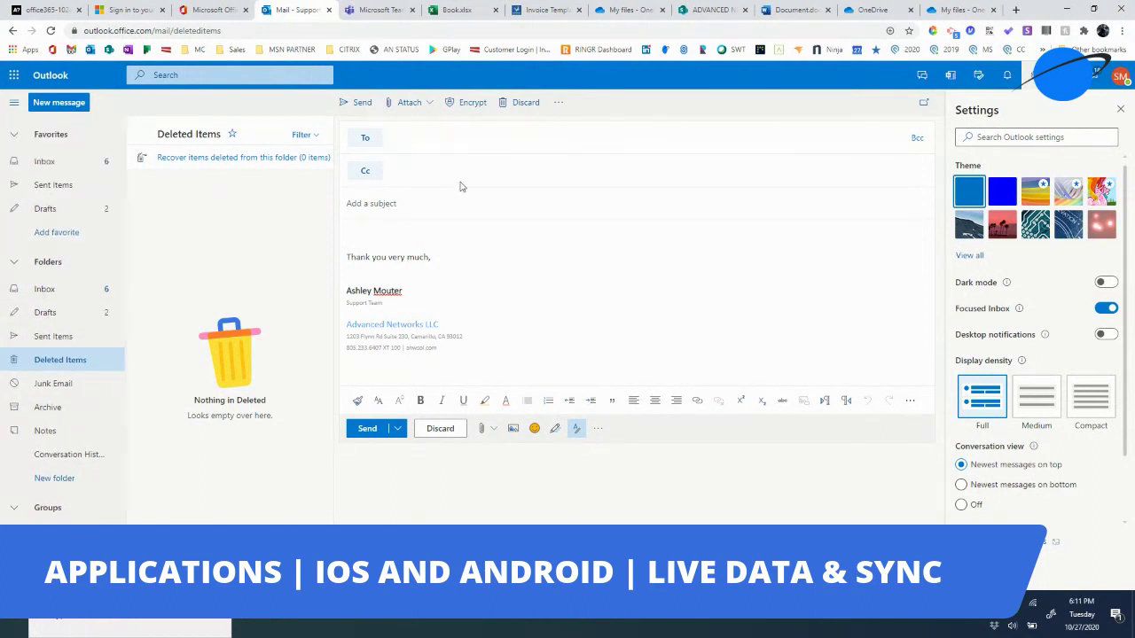